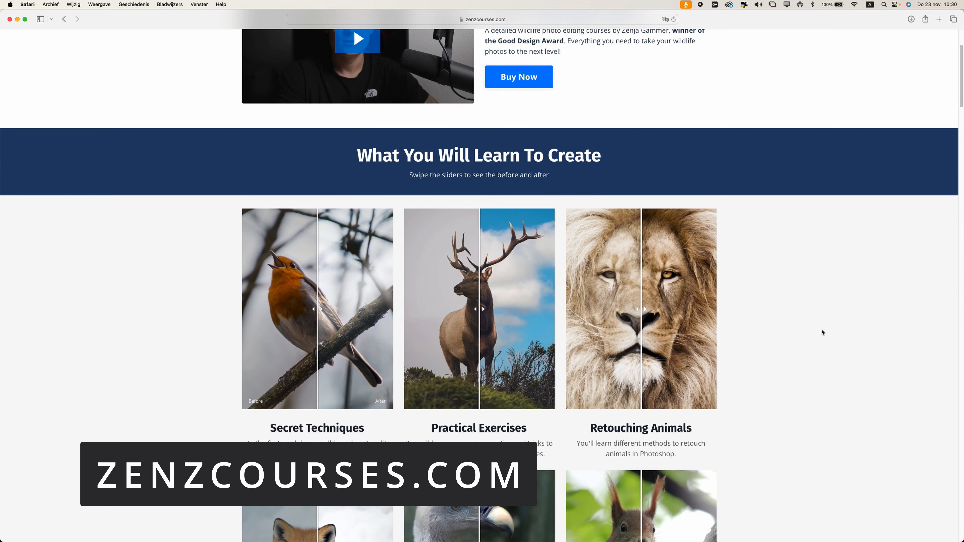
Step: Compare the before and after versions of the sample wildlife photos on the course page
{"action": "left_click_drag", "start_coordinate": [499, 252], "coordinate": [740, 273]}
{"action": "scroll", "coordinate": [739, 284], "scroll_direction": "down", "scroll_amount": 1}
{"action": "scroll", "coordinate": [740, 287], "scroll_direction": "down", "scroll_amount": 12}
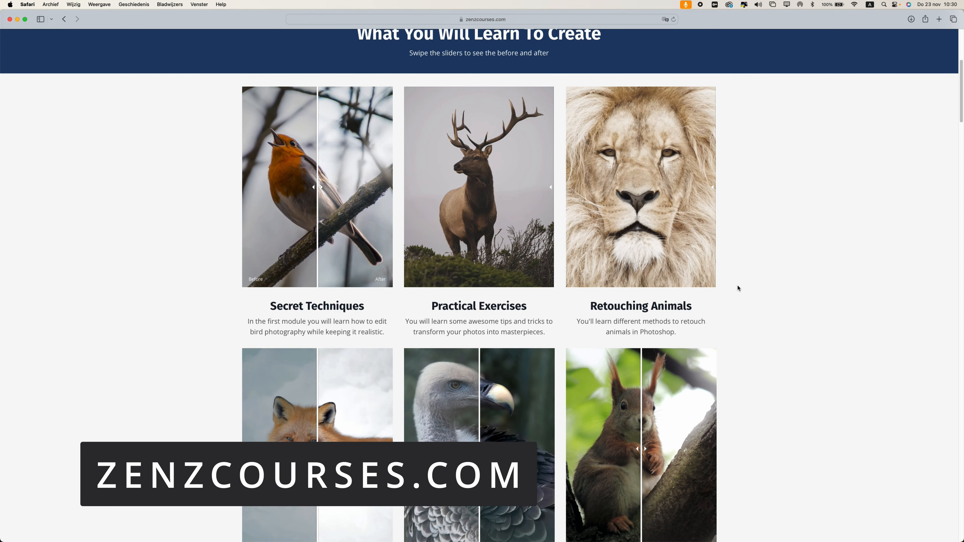
{"action": "left_click_drag", "start_coordinate": [320, 217], "coordinate": [395, 228]}
{"action": "mouse_move", "coordinate": [642, 217]}
{"action": "left_mouse_down"}
{"action": "mouse_move", "coordinate": [606, 217]}
{"action": "mouse_move", "coordinate": [626, 216]}
{"action": "left_mouse_up"}
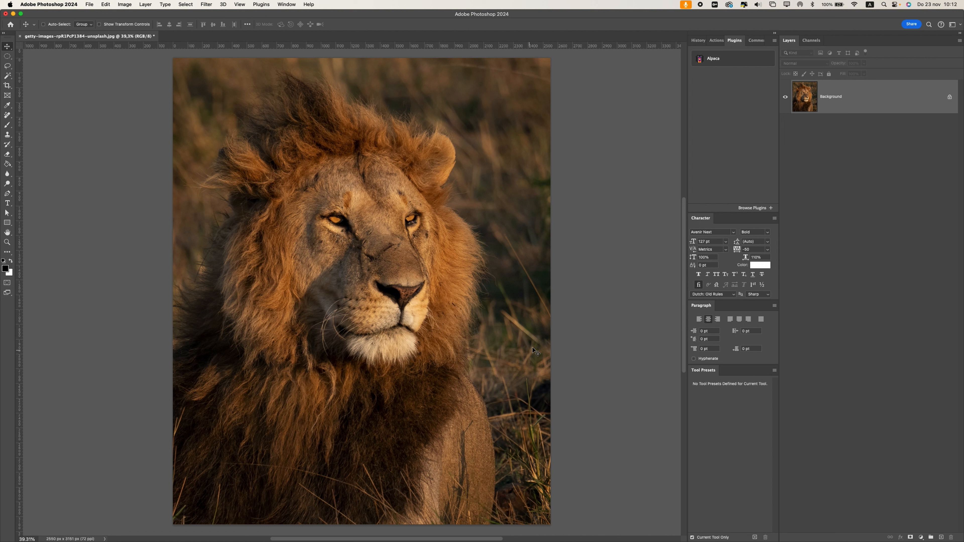
Step: Add an empty layer above the lion photo and a Curves adjustment with its white point moved to about input 198, output 255
{"action": "left_click", "coordinate": [940, 538]}
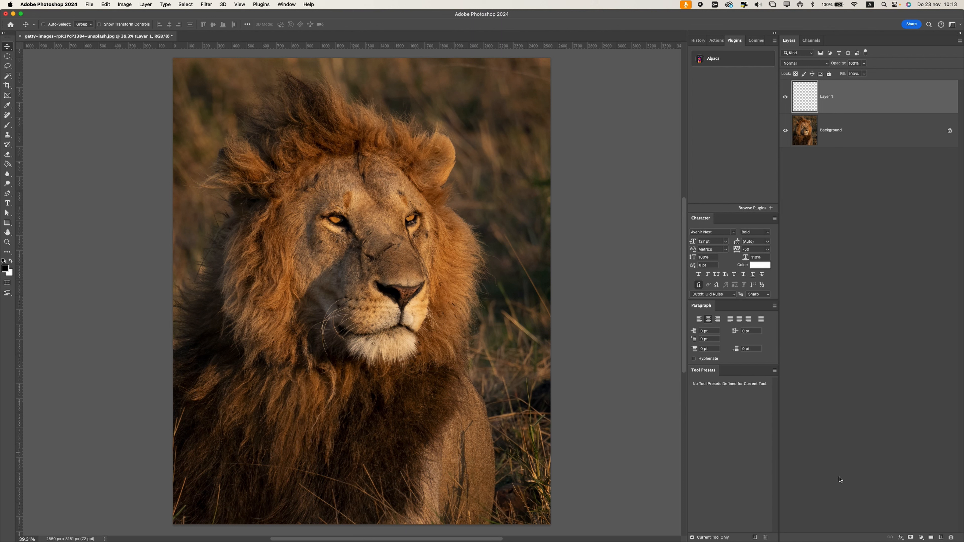
{"action": "left_click", "coordinate": [921, 538]}
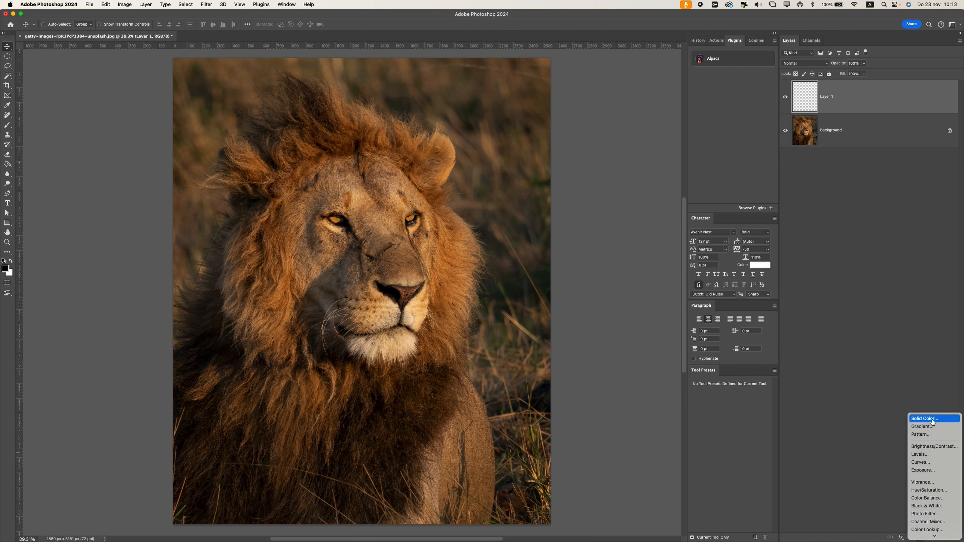
{"action": "left_click", "coordinate": [921, 462]}
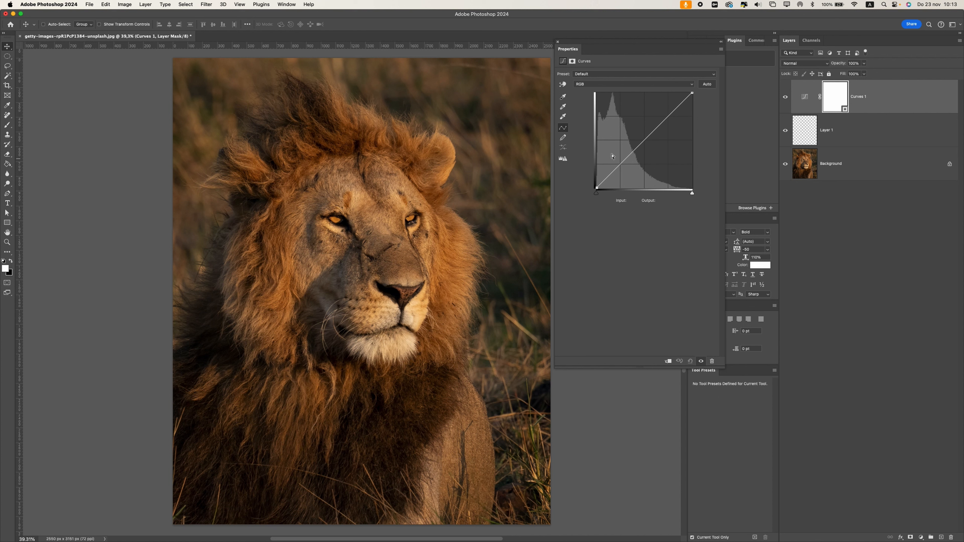
{"action": "left_click_drag", "start_coordinate": [692, 93], "coordinate": [672, 89]}
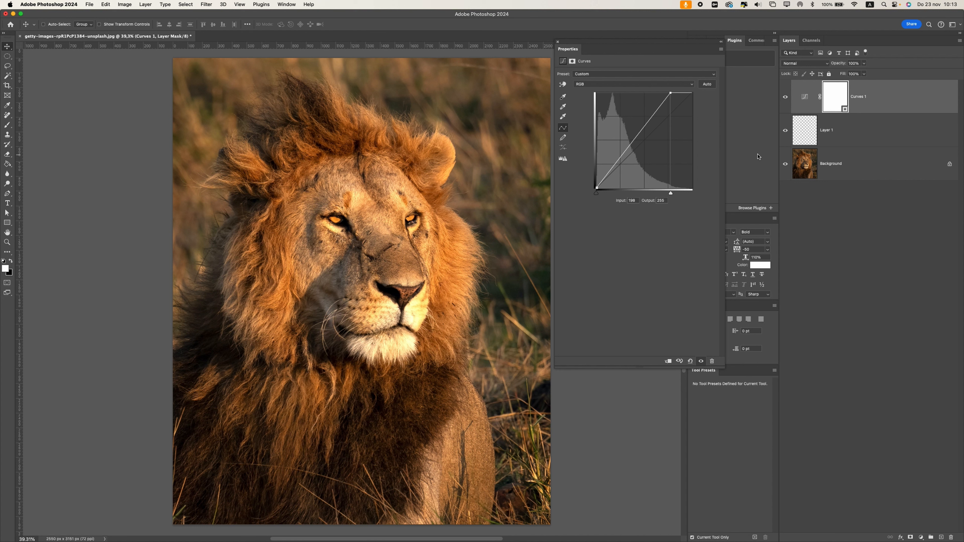
Step: Invert the Curves layer mask to black and select the Brush tool with a soft round tip
{"action": "left_click", "coordinate": [841, 95]}
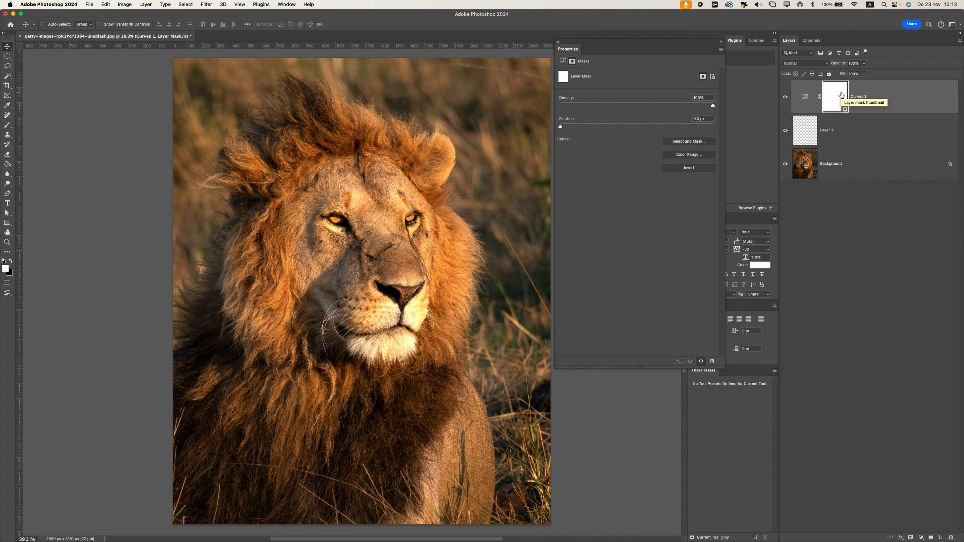
{"action": "key", "text": "super+i"}
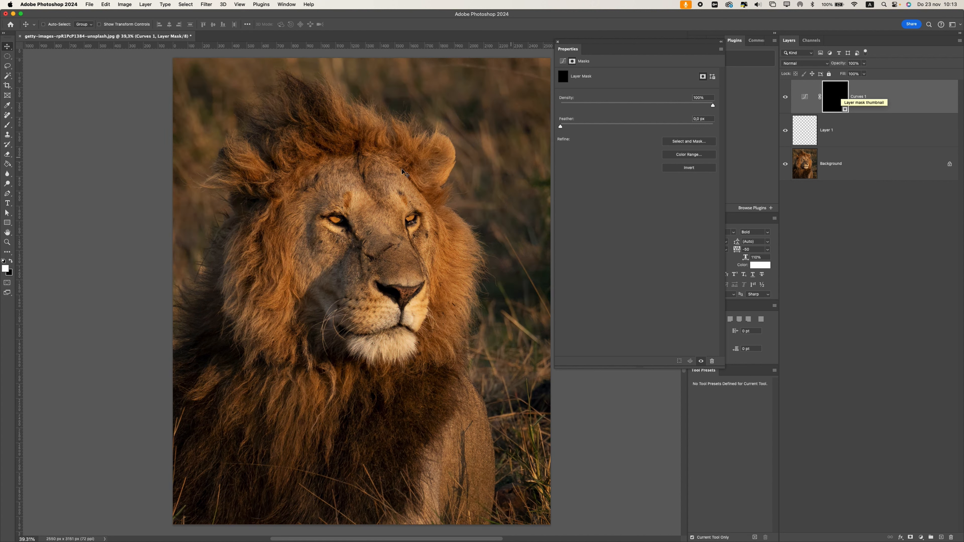
{"action": "left_click", "coordinate": [6, 125]}
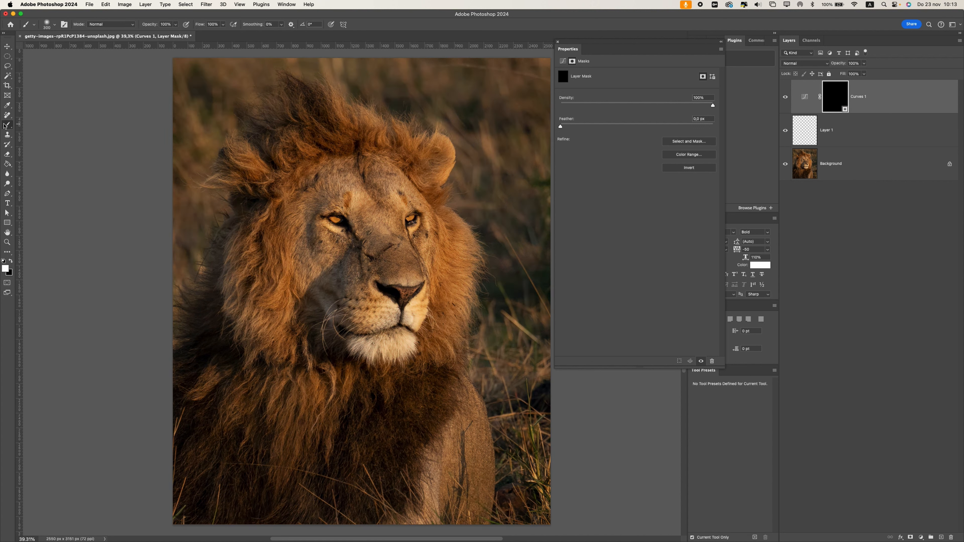
{"action": "left_click", "coordinate": [55, 25]}
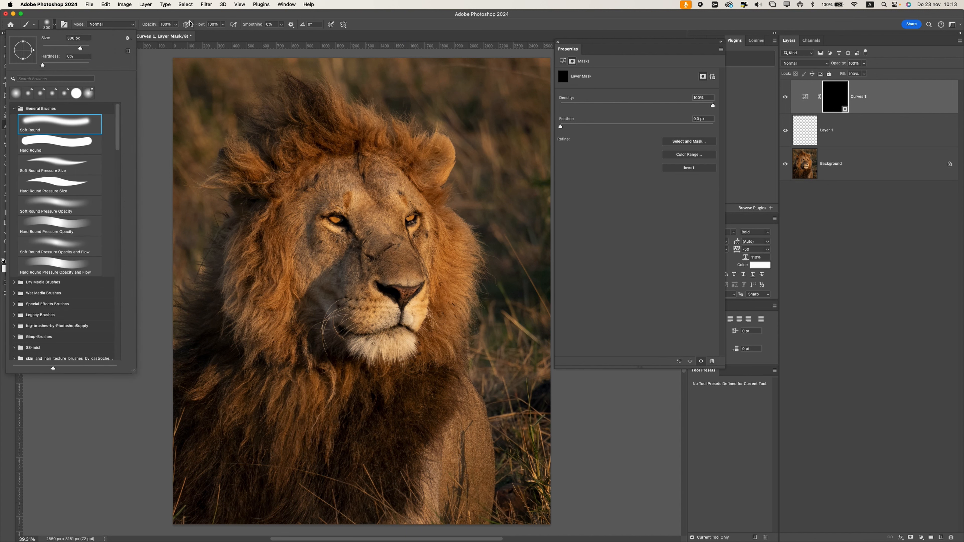
{"action": "left_click", "coordinate": [169, 24]}
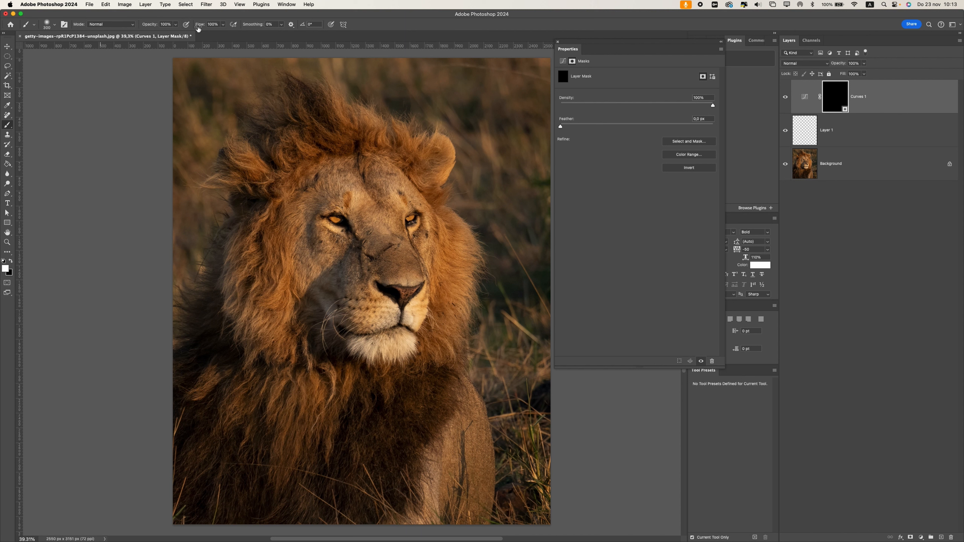
Step: Paint white on the Curves mask with a smaller brush over the right side and top of the lion's mane
{"action": "key", "text": "bracketleft"}
{"action": "key", "text": "bracketleft"}
{"action": "key", "text": "bracketleft"}
{"action": "mouse_move", "coordinate": [445, 217]}
{"action": "left_mouse_down"}
{"action": "mouse_move", "coordinate": [460, 238]}
{"action": "mouse_move", "coordinate": [447, 240]}
{"action": "mouse_move", "coordinate": [475, 281]}
{"action": "mouse_move", "coordinate": [449, 280]}
{"action": "mouse_move", "coordinate": [464, 303]}
{"action": "mouse_move", "coordinate": [444, 303]}
{"action": "mouse_move", "coordinate": [455, 319]}
{"action": "mouse_move", "coordinate": [445, 336]}
{"action": "mouse_move", "coordinate": [429, 330]}
{"action": "mouse_move", "coordinate": [437, 355]}
{"action": "mouse_move", "coordinate": [423, 359]}
{"action": "mouse_move", "coordinate": [448, 213]}
{"action": "mouse_move", "coordinate": [425, 194]}
{"action": "mouse_move", "coordinate": [445, 188]}
{"action": "mouse_move", "coordinate": [421, 189]}
{"action": "mouse_move", "coordinate": [429, 173]}
{"action": "mouse_move", "coordinate": [402, 127]}
{"action": "mouse_move", "coordinate": [381, 138]}
{"action": "mouse_move", "coordinate": [366, 109]}
{"action": "mouse_move", "coordinate": [342, 109]}
{"action": "left_mouse_up"}
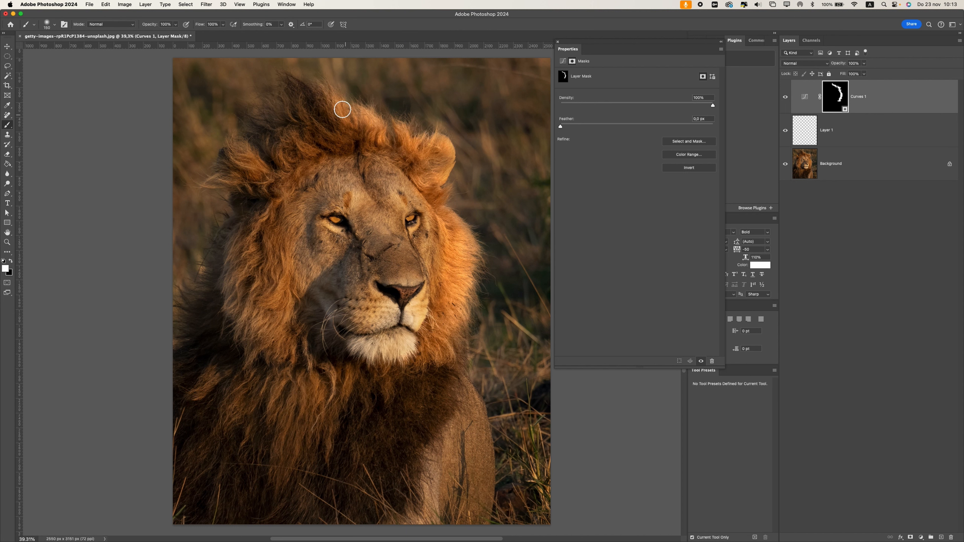
{"action": "mouse_move", "coordinate": [410, 113]}
{"action": "left_mouse_down"}
{"action": "mouse_move", "coordinate": [431, 128]}
{"action": "mouse_move", "coordinate": [423, 112]}
{"action": "mouse_move", "coordinate": [491, 190]}
{"action": "mouse_move", "coordinate": [515, 191]}
{"action": "left_mouse_up"}
{"action": "key", "text": "super+z"}
{"action": "key", "text": "super+z"}
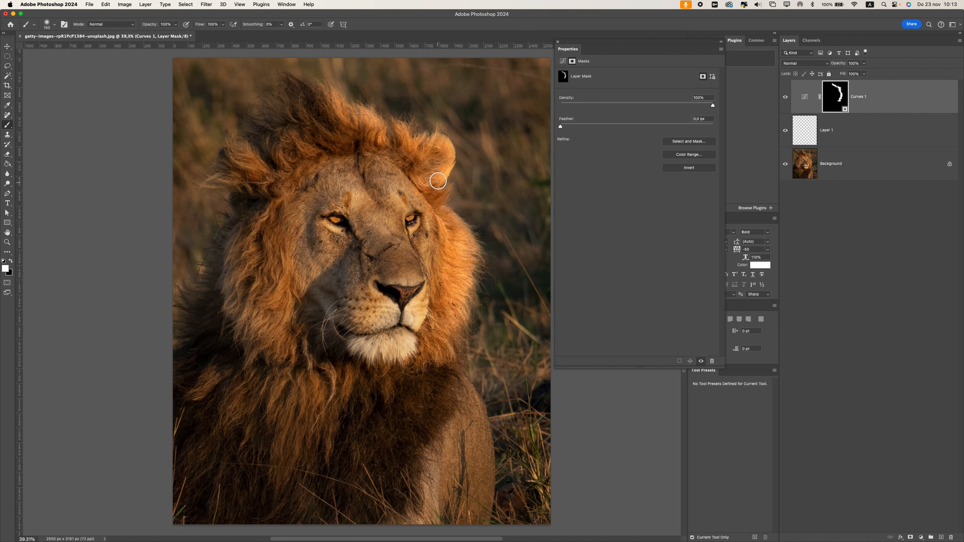
{"action": "mouse_move", "coordinate": [320, 118]}
{"action": "left_mouse_down"}
{"action": "mouse_move", "coordinate": [322, 144]}
{"action": "mouse_move", "coordinate": [315, 122]}
{"action": "mouse_move", "coordinate": [358, 137]}
{"action": "mouse_move", "coordinate": [352, 119]}
{"action": "mouse_move", "coordinate": [373, 140]}
{"action": "mouse_move", "coordinate": [398, 142]}
{"action": "mouse_move", "coordinate": [409, 158]}
{"action": "left_mouse_up"}
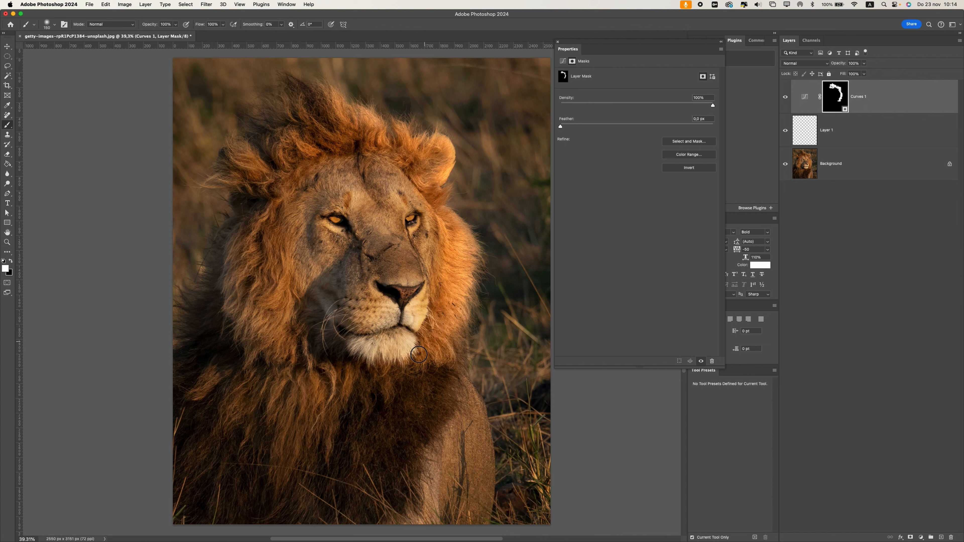
Step: Paint white on the Curves mask over the lion's shoulder, the left side of the mane and the upper chest
{"action": "mouse_move", "coordinate": [474, 399]}
{"action": "left_mouse_down"}
{"action": "mouse_move", "coordinate": [478, 514]}
{"action": "mouse_move", "coordinate": [461, 403]}
{"action": "left_mouse_up"}
{"action": "mouse_move", "coordinate": [266, 305]}
{"action": "left_mouse_down"}
{"action": "mouse_move", "coordinate": [286, 265]}
{"action": "mouse_move", "coordinate": [236, 302]}
{"action": "mouse_move", "coordinate": [258, 257]}
{"action": "mouse_move", "coordinate": [277, 262]}
{"action": "mouse_move", "coordinate": [295, 213]}
{"action": "mouse_move", "coordinate": [261, 175]}
{"action": "mouse_move", "coordinate": [221, 162]}
{"action": "mouse_move", "coordinate": [271, 160]}
{"action": "mouse_move", "coordinate": [323, 131]}
{"action": "mouse_move", "coordinate": [318, 120]}
{"action": "mouse_move", "coordinate": [358, 112]}
{"action": "mouse_move", "coordinate": [301, 215]}
{"action": "left_mouse_up"}
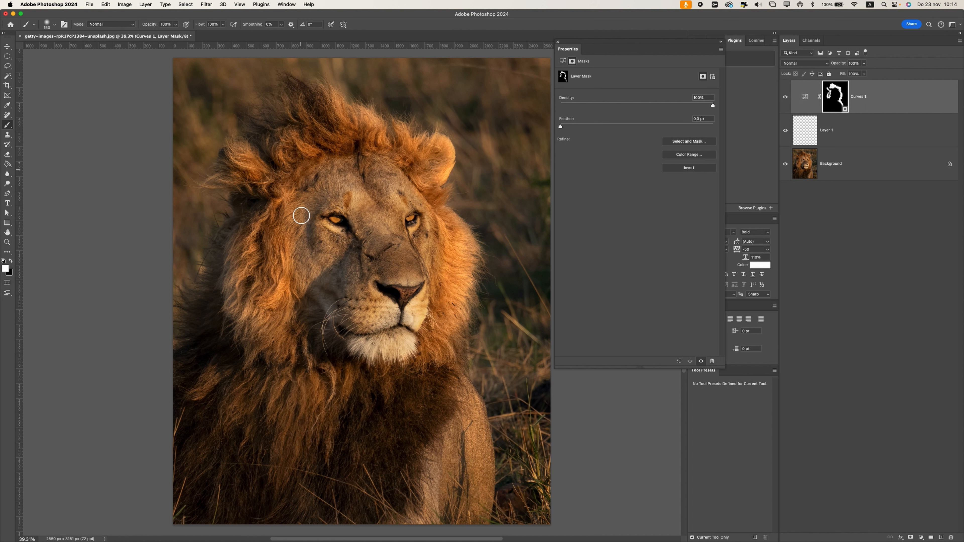
{"action": "mouse_move", "coordinate": [265, 324]}
{"action": "left_mouse_down"}
{"action": "mouse_move", "coordinate": [237, 291]}
{"action": "mouse_move", "coordinate": [234, 250]}
{"action": "mouse_move", "coordinate": [261, 366]}
{"action": "mouse_move", "coordinate": [312, 378]}
{"action": "mouse_move", "coordinate": [318, 422]}
{"action": "mouse_move", "coordinate": [286, 425]}
{"action": "mouse_move", "coordinate": [274, 383]}
{"action": "mouse_move", "coordinate": [251, 373]}
{"action": "mouse_move", "coordinate": [215, 412]}
{"action": "mouse_move", "coordinate": [381, 396]}
{"action": "mouse_move", "coordinate": [347, 431]}
{"action": "mouse_move", "coordinate": [388, 474]}
{"action": "mouse_move", "coordinate": [411, 385]}
{"action": "mouse_move", "coordinate": [383, 369]}
{"action": "left_mouse_up"}
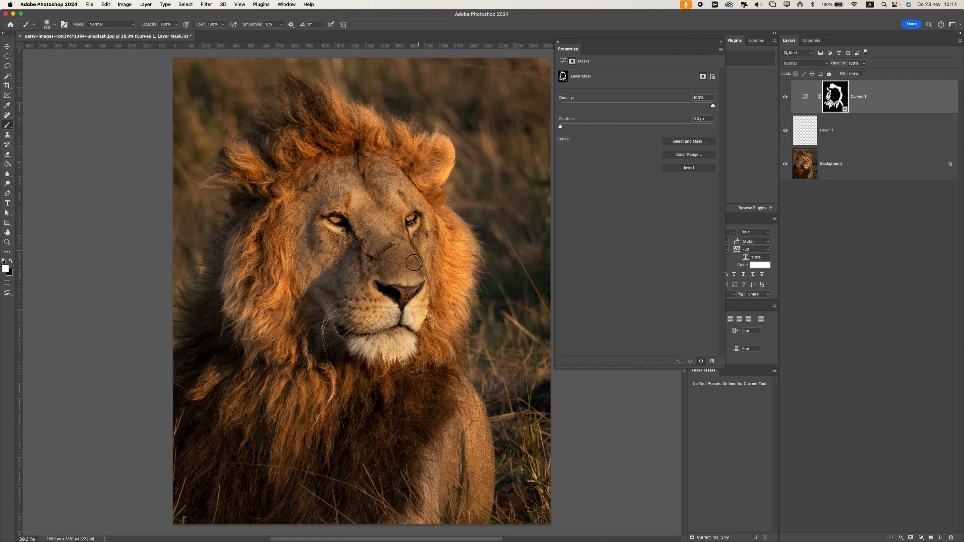
Step: Compare the photo with and without the masked Curves adjustment
{"action": "left_click", "coordinate": [787, 100]}
{"action": "left_click", "coordinate": [786, 100]}
{"action": "scroll", "coordinate": [402, 301], "scroll_direction": "down", "scroll_amount": 10}
{"action": "scroll", "coordinate": [400, 296], "scroll_direction": "up", "scroll_amount": 10}
{"action": "scroll", "coordinate": [439, 358], "scroll_direction": "down", "scroll_amount": 5}
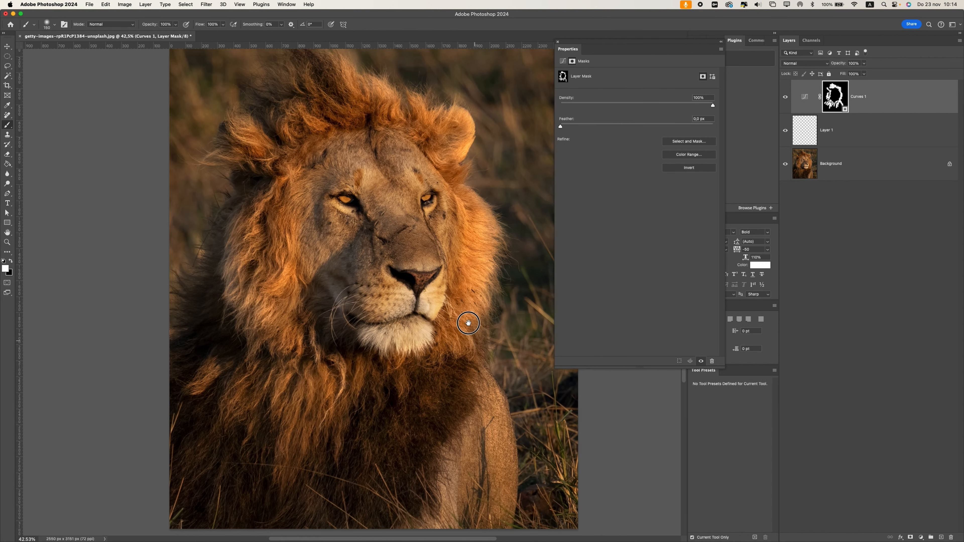
{"action": "scroll", "coordinate": [454, 303], "scroll_direction": "up", "scroll_amount": 3}
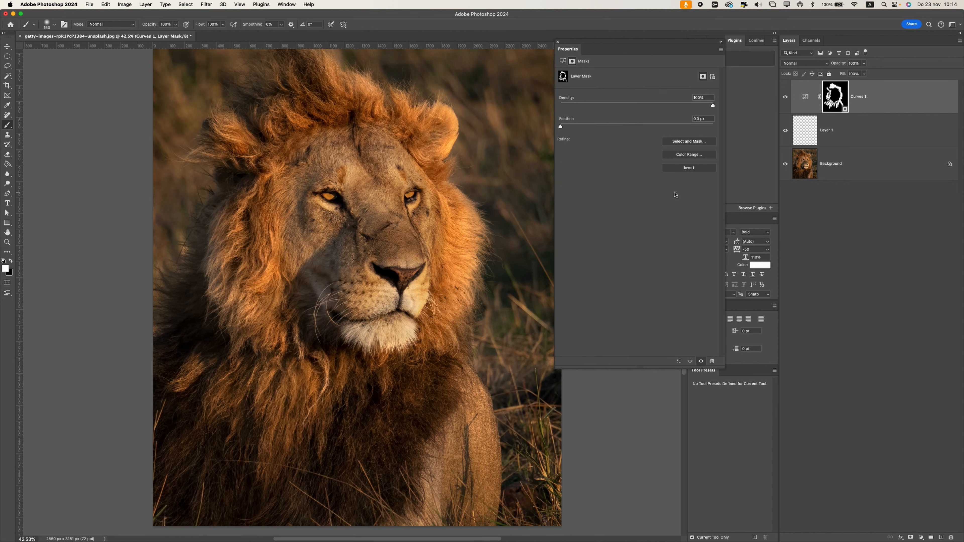
Step: Fill Layer 1 with 50% Gray at 100% opacity and set its blend mode to Overlay
{"action": "left_click", "coordinate": [805, 131]}
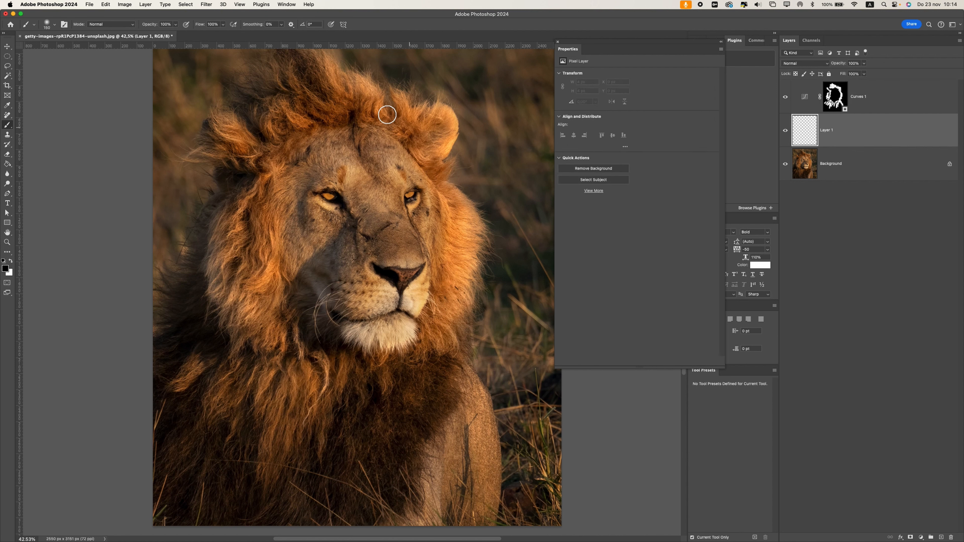
{"action": "left_click", "coordinate": [106, 5]}
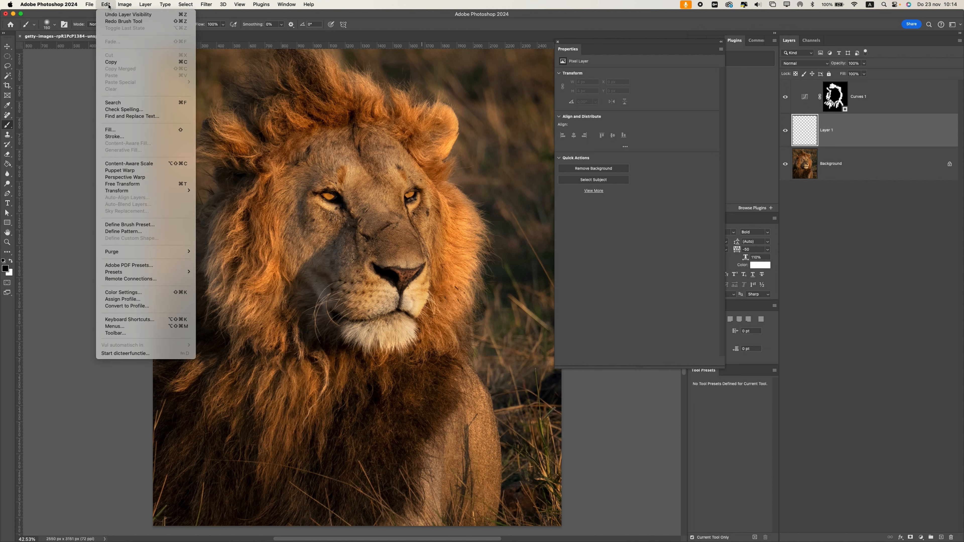
{"action": "left_click", "coordinate": [129, 129]}
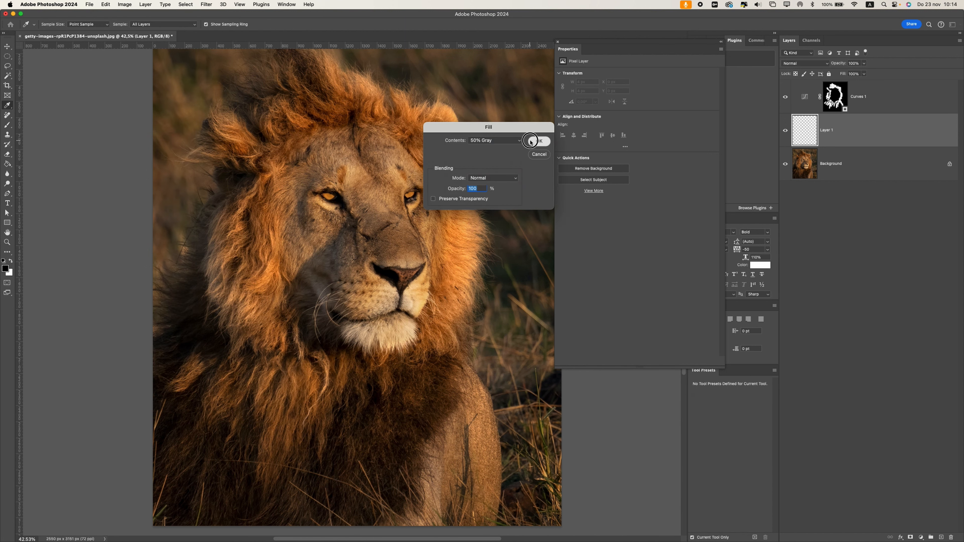
{"action": "left_click", "coordinate": [534, 141]}
{"action": "key", "text": "b"}
{"action": "left_click", "coordinate": [802, 64]}
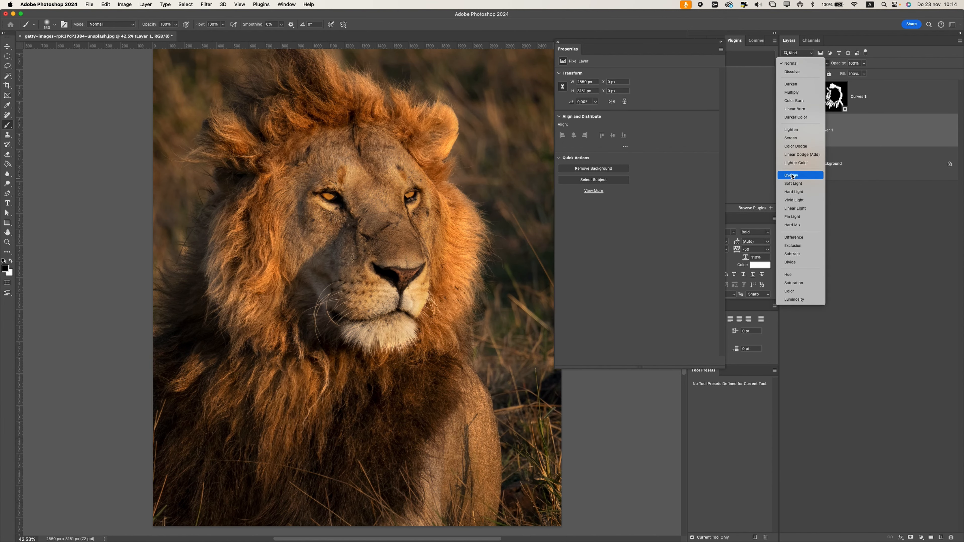
{"action": "left_click", "coordinate": [793, 175]}
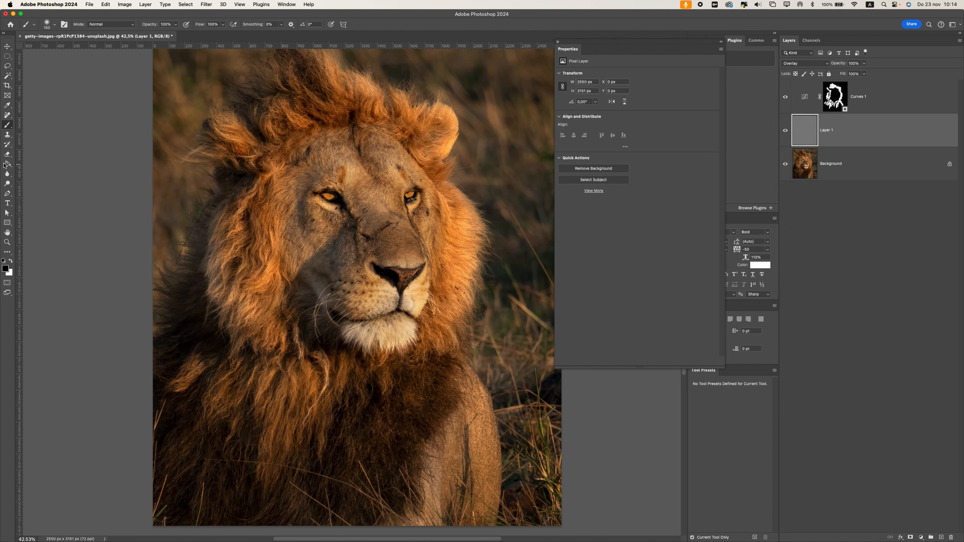
Step: Activate the Dodge tool, try a Highlights stroke at 30% exposure on the mane's right side, and undo that stroke
{"action": "left_click_drag", "start_coordinate": [8, 184], "coordinate": [43, 187]}
{"action": "left_click", "coordinate": [40, 186]}
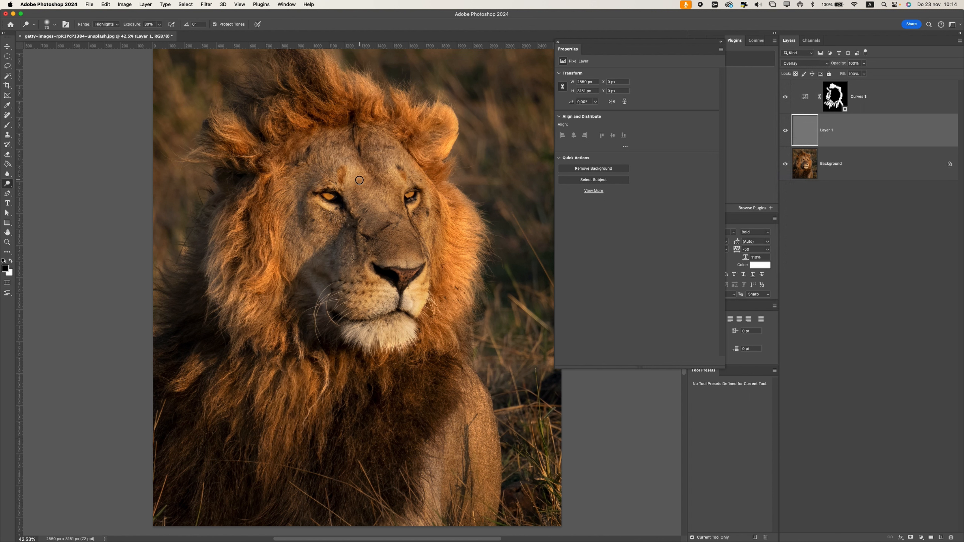
{"action": "left_click", "coordinate": [107, 24]}
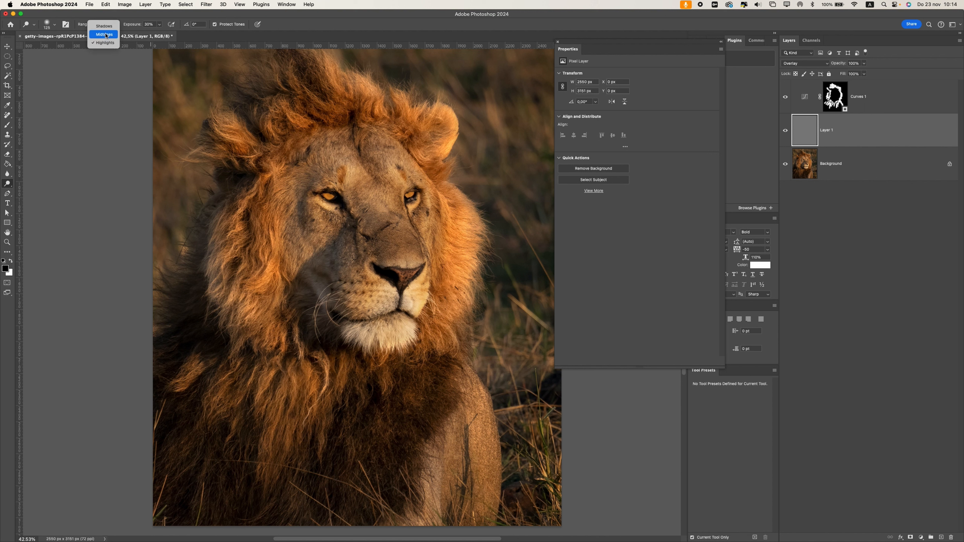
{"action": "left_click", "coordinate": [129, 26]}
{"action": "left_click", "coordinate": [115, 26]}
{"action": "left_click", "coordinate": [133, 17]}
{"action": "left_click_drag", "start_coordinate": [449, 221], "coordinate": [474, 216]}
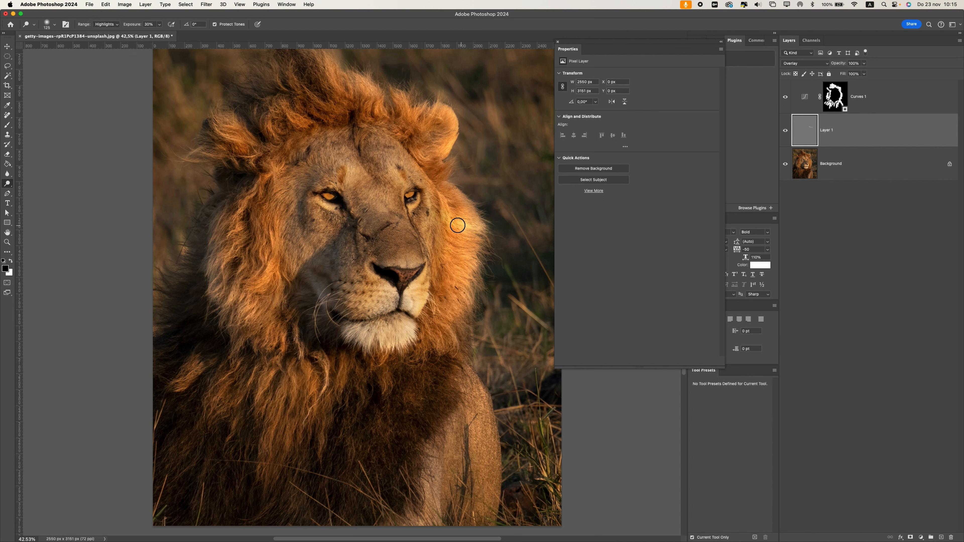
{"action": "key", "text": "super+z"}
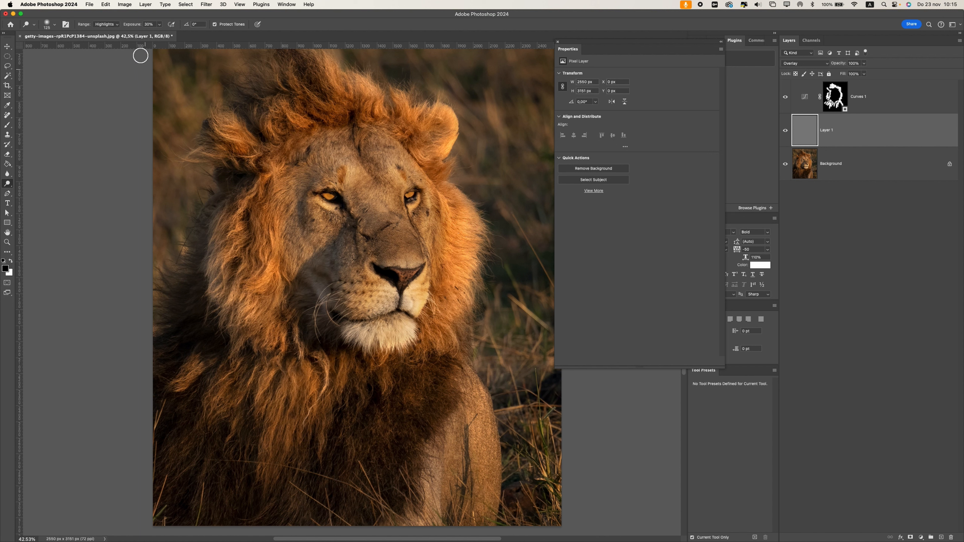
Step: Set the Dodge tool's range to Midtones and its exposure to 19%
{"action": "left_click", "coordinate": [106, 25]}
{"action": "left_click", "coordinate": [105, 36]}
{"action": "left_click", "coordinate": [159, 25]}
{"action": "left_click_drag", "start_coordinate": [159, 35], "coordinate": [155, 36]}
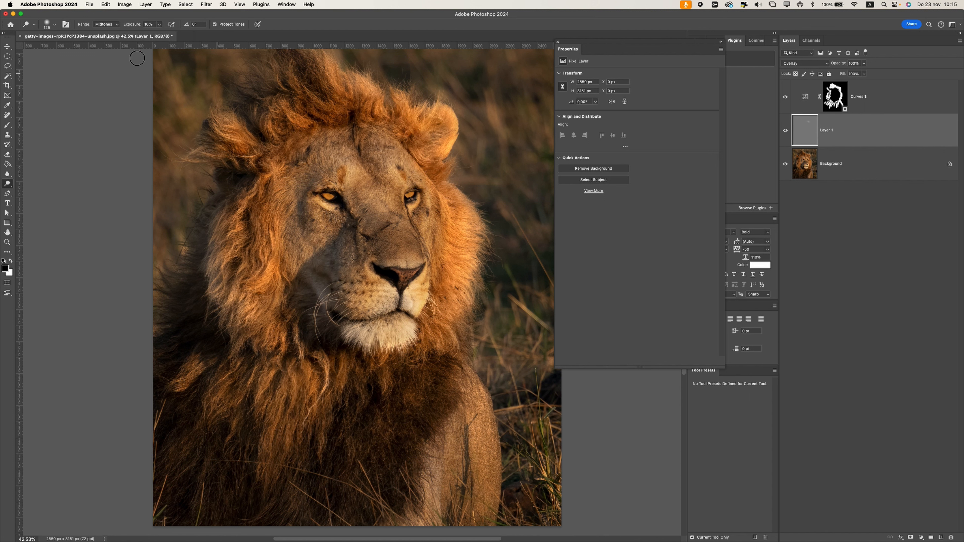
{"action": "left_click", "coordinate": [159, 25]}
Step: Dodge the hair highlights along the mane's right side, the upper chest and the mane's left side on Layer 1
{"action": "mouse_move", "coordinate": [414, 136]}
{"action": "left_mouse_down"}
{"action": "mouse_move", "coordinate": [442, 159]}
{"action": "mouse_move", "coordinate": [442, 201]}
{"action": "mouse_move", "coordinate": [466, 209]}
{"action": "mouse_move", "coordinate": [433, 239]}
{"action": "mouse_move", "coordinate": [440, 295]}
{"action": "mouse_move", "coordinate": [477, 269]}
{"action": "mouse_move", "coordinate": [461, 229]}
{"action": "mouse_move", "coordinate": [469, 220]}
{"action": "mouse_move", "coordinate": [444, 345]}
{"action": "mouse_move", "coordinate": [439, 321]}
{"action": "mouse_move", "coordinate": [455, 327]}
{"action": "mouse_move", "coordinate": [404, 346]}
{"action": "left_mouse_up"}
{"action": "mouse_move", "coordinate": [406, 379]}
{"action": "left_mouse_down"}
{"action": "mouse_move", "coordinate": [426, 383]}
{"action": "mouse_move", "coordinate": [415, 417]}
{"action": "mouse_move", "coordinate": [433, 389]}
{"action": "mouse_move", "coordinate": [436, 422]}
{"action": "mouse_move", "coordinate": [447, 379]}
{"action": "mouse_move", "coordinate": [422, 433]}
{"action": "mouse_move", "coordinate": [383, 422]}
{"action": "left_mouse_up"}
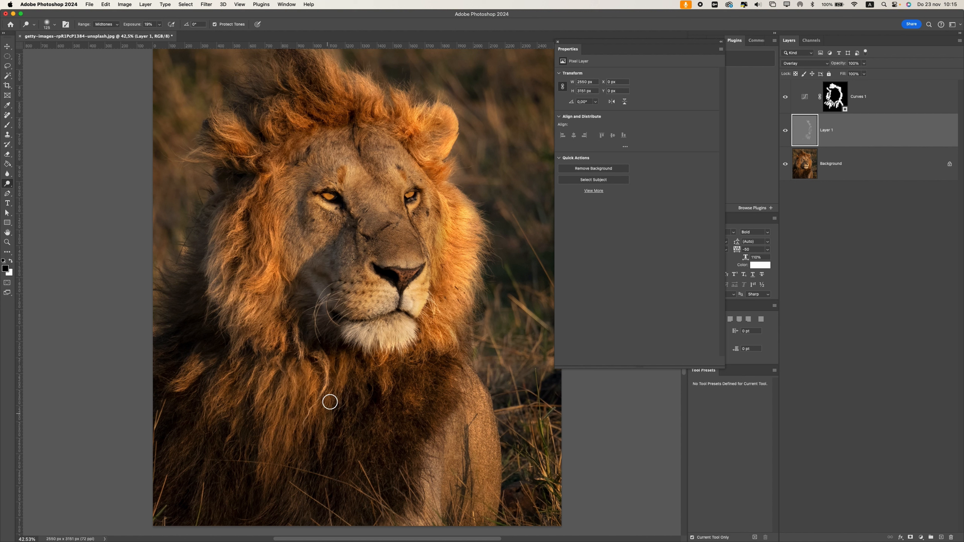
{"action": "mouse_move", "coordinate": [330, 402]}
{"action": "left_mouse_down"}
{"action": "mouse_move", "coordinate": [308, 407]}
{"action": "mouse_move", "coordinate": [296, 381]}
{"action": "mouse_move", "coordinate": [267, 450]}
{"action": "mouse_move", "coordinate": [260, 360]}
{"action": "mouse_move", "coordinate": [238, 347]}
{"action": "mouse_move", "coordinate": [198, 407]}
{"action": "mouse_move", "coordinate": [297, 341]}
{"action": "mouse_move", "coordinate": [320, 360]}
{"action": "mouse_move", "coordinate": [251, 332]}
{"action": "mouse_move", "coordinate": [252, 274]}
{"action": "mouse_move", "coordinate": [265, 292]}
{"action": "mouse_move", "coordinate": [215, 276]}
{"action": "mouse_move", "coordinate": [219, 232]}
{"action": "mouse_move", "coordinate": [250, 245]}
{"action": "mouse_move", "coordinate": [261, 226]}
{"action": "mouse_move", "coordinate": [250, 155]}
{"action": "left_mouse_up"}
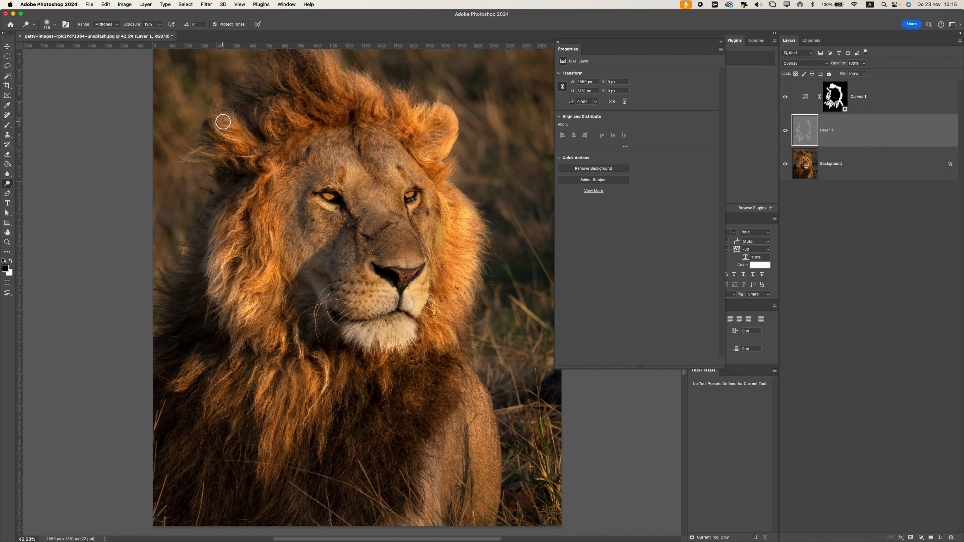
Step: Dodge the hair highlights across the top of the mane toward the lion's right-hand ear on Layer 1
{"action": "mouse_move", "coordinate": [275, 115]}
{"action": "left_mouse_down"}
{"action": "mouse_move", "coordinate": [314, 103]}
{"action": "mouse_move", "coordinate": [289, 109]}
{"action": "mouse_move", "coordinate": [363, 113]}
{"action": "left_mouse_up"}
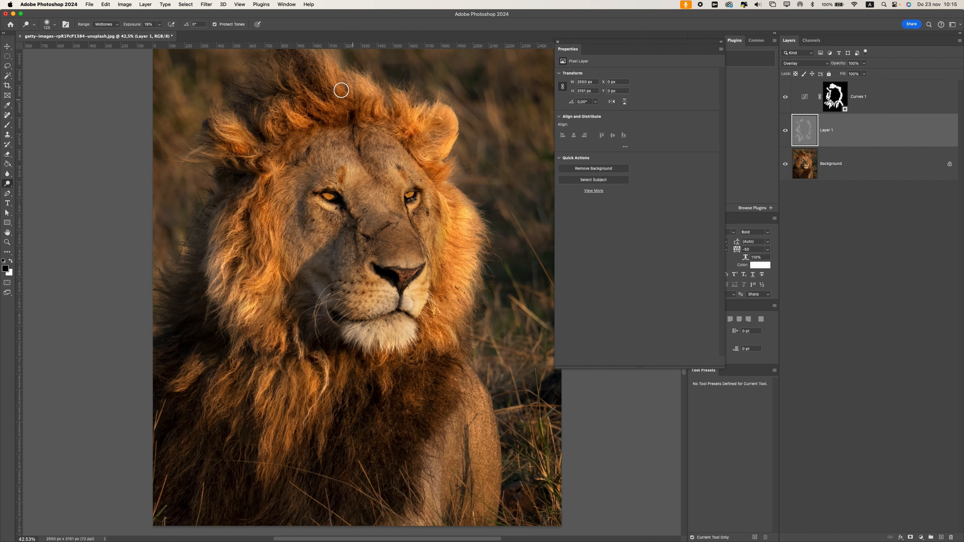
{"action": "left_click_drag", "start_coordinate": [333, 84], "coordinate": [342, 100]}
{"action": "scroll", "coordinate": [358, 219], "scroll_direction": "down", "scroll_amount": 10}
{"action": "scroll", "coordinate": [343, 208], "scroll_direction": "up", "scroll_amount": 10}
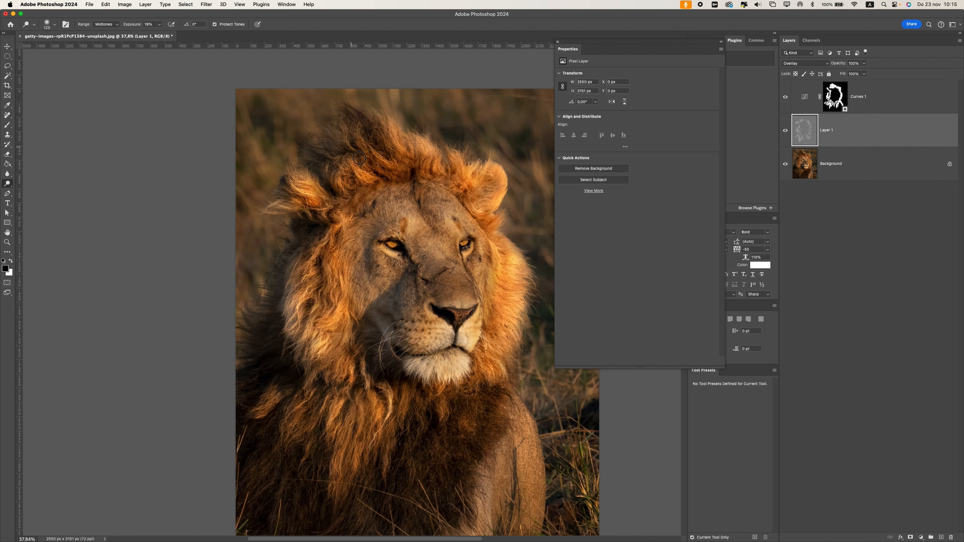
{"action": "mouse_move", "coordinate": [359, 152]}
{"action": "left_mouse_down"}
{"action": "mouse_move", "coordinate": [356, 119]}
{"action": "mouse_move", "coordinate": [372, 136]}
{"action": "left_mouse_up"}
{"action": "mouse_move", "coordinate": [389, 120]}
{"action": "left_mouse_down"}
{"action": "mouse_move", "coordinate": [434, 150]}
{"action": "mouse_move", "coordinate": [466, 186]}
{"action": "mouse_move", "coordinate": [468, 163]}
{"action": "mouse_move", "coordinate": [458, 165]}
{"action": "mouse_move", "coordinate": [493, 173]}
{"action": "left_mouse_up"}
Step: Dodge the highlights on the lion's lower chest and shoulder on Layer 1
{"action": "scroll", "coordinate": [448, 289], "scroll_direction": "down", "scroll_amount": 10}
{"action": "scroll", "coordinate": [451, 291], "scroll_direction": "up", "scroll_amount": 10}
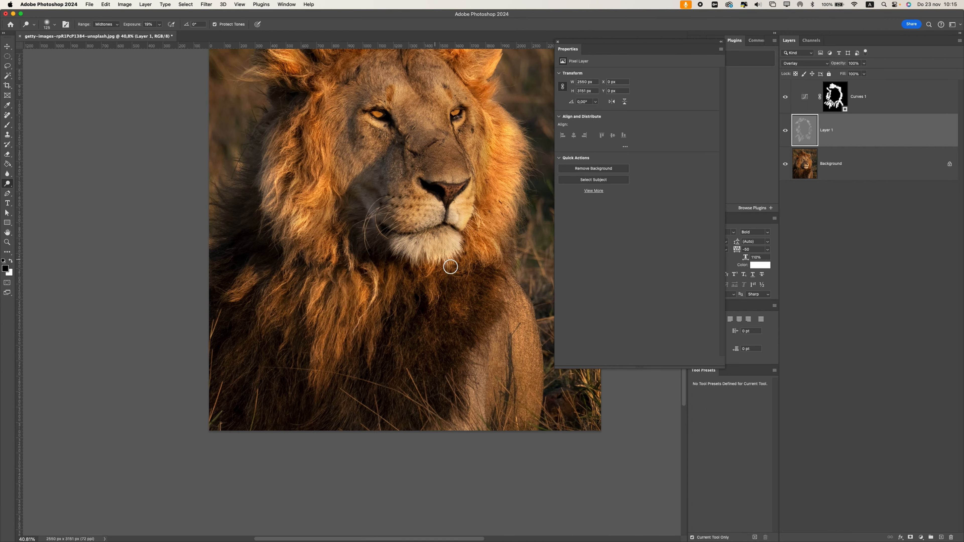
{"action": "mouse_move", "coordinate": [472, 332]}
{"action": "left_mouse_down"}
{"action": "mouse_move", "coordinate": [430, 382]}
{"action": "mouse_move", "coordinate": [431, 364]}
{"action": "left_mouse_up"}
{"action": "scroll", "coordinate": [447, 340], "scroll_direction": "up", "scroll_amount": 2}
{"action": "mouse_move", "coordinate": [526, 422]}
{"action": "left_mouse_down"}
{"action": "mouse_move", "coordinate": [524, 348]}
{"action": "mouse_move", "coordinate": [486, 451]}
{"action": "mouse_move", "coordinate": [468, 411]}
{"action": "mouse_move", "coordinate": [482, 318]}
{"action": "mouse_move", "coordinate": [475, 421]}
{"action": "left_mouse_up"}
{"action": "scroll", "coordinate": [503, 355], "scroll_direction": "down", "scroll_amount": 10}
{"action": "scroll", "coordinate": [504, 356], "scroll_direction": "up", "scroll_amount": 10}
{"action": "mouse_move", "coordinate": [482, 380]}
{"action": "left_mouse_down"}
{"action": "mouse_move", "coordinate": [521, 409]}
{"action": "mouse_move", "coordinate": [521, 340]}
{"action": "left_mouse_up"}
{"action": "scroll", "coordinate": [436, 235], "scroll_direction": "down", "scroll_amount": 5}
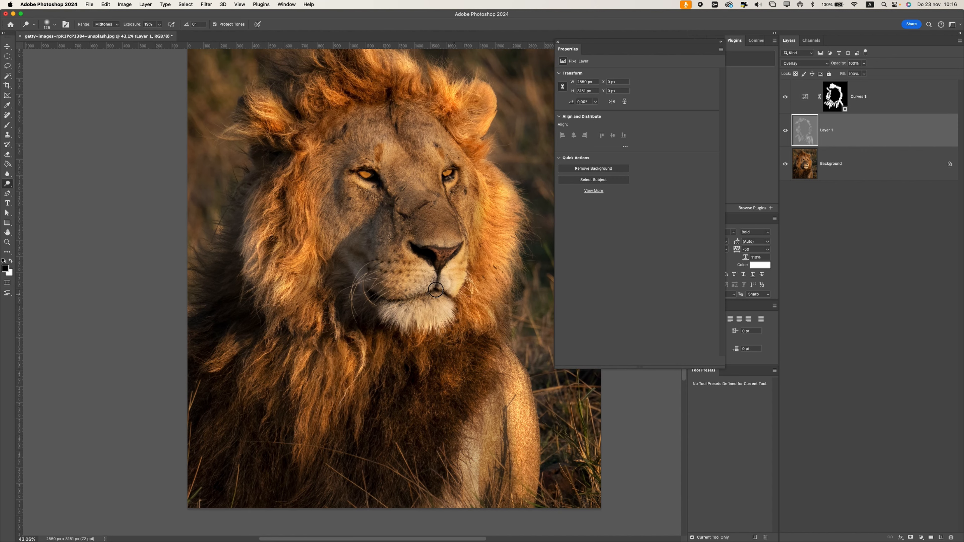
{"action": "scroll", "coordinate": [441, 226], "scroll_direction": "up", "scroll_amount": 5}
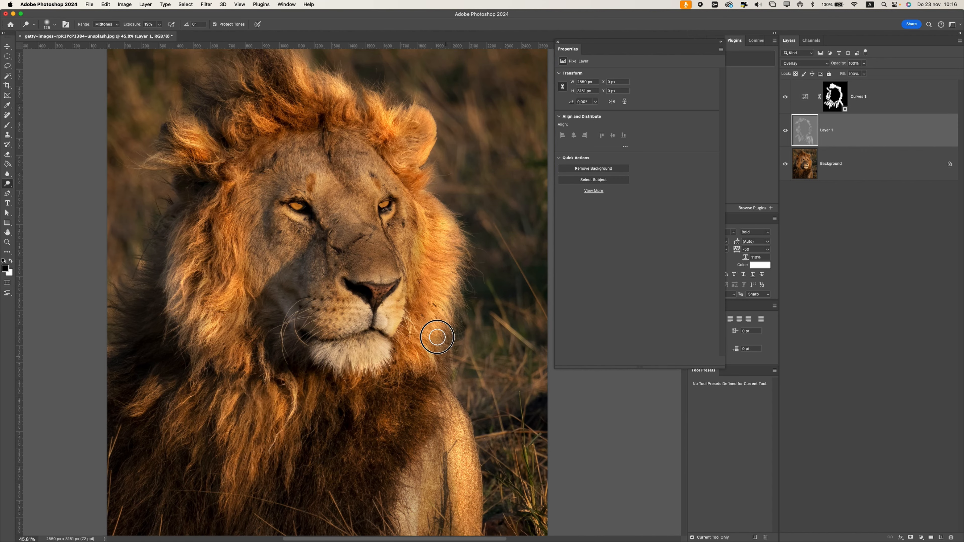
Step: Examine the dodged lion at several zoom levels and compare it with the Curves 1 and Layer 1 edits hidden and shown
{"action": "scroll", "coordinate": [392, 296], "scroll_direction": "down", "scroll_amount": 5}
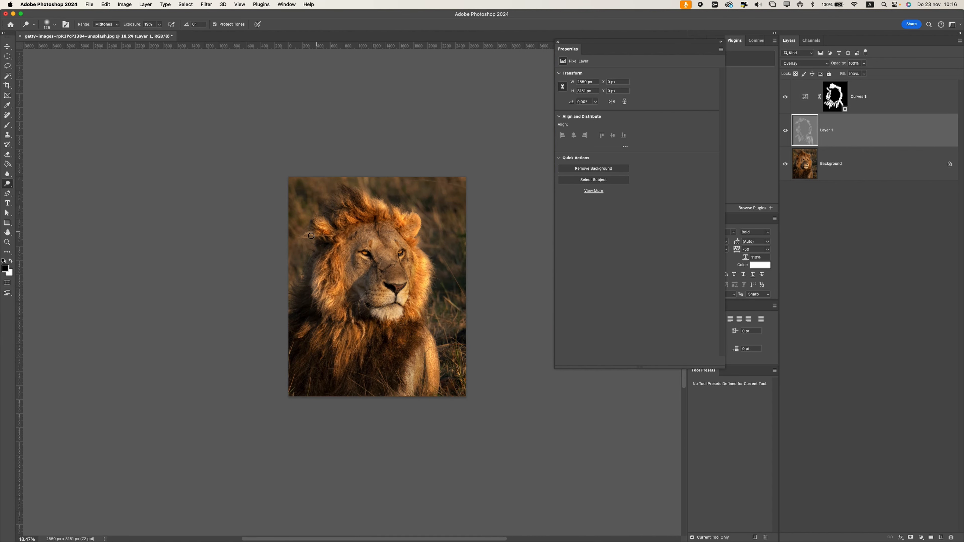
{"action": "scroll", "coordinate": [330, 269], "scroll_direction": "up", "scroll_amount": 1}
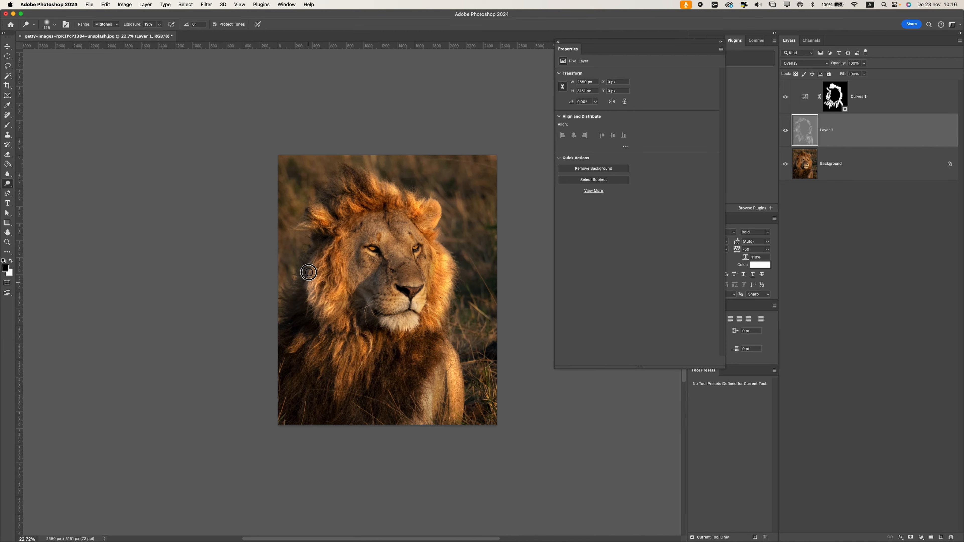
{"action": "scroll", "coordinate": [308, 273], "scroll_direction": "up", "scroll_amount": 5}
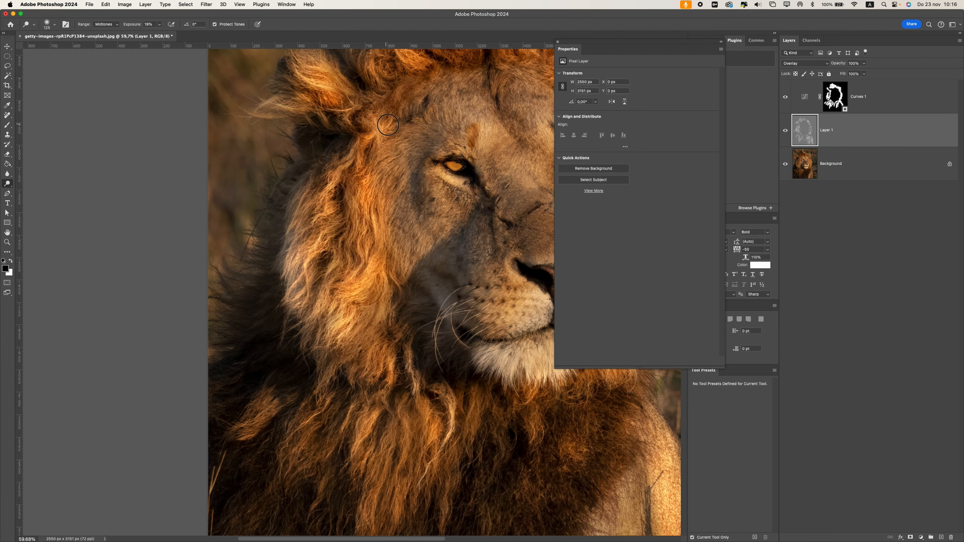
{"action": "scroll", "coordinate": [388, 125], "scroll_direction": "down", "scroll_amount": 4}
{"action": "scroll", "coordinate": [381, 282], "scroll_direction": "up", "scroll_amount": 1}
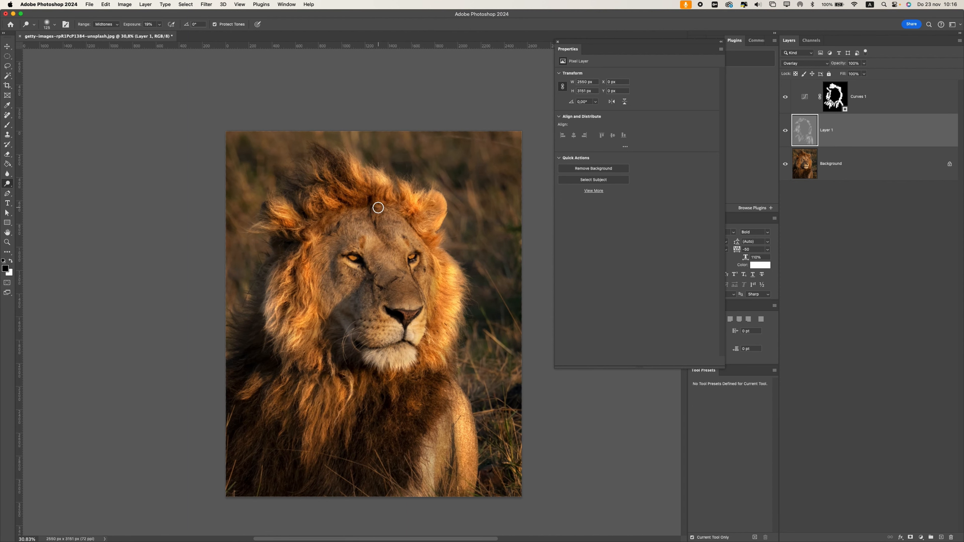
{"action": "left_click", "coordinate": [786, 97]}
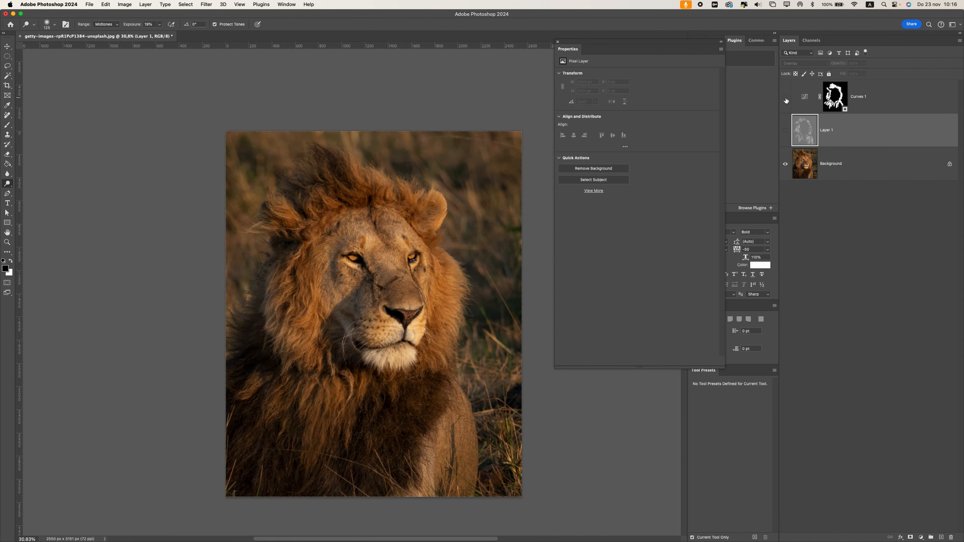
{"action": "left_click", "coordinate": [786, 97]}
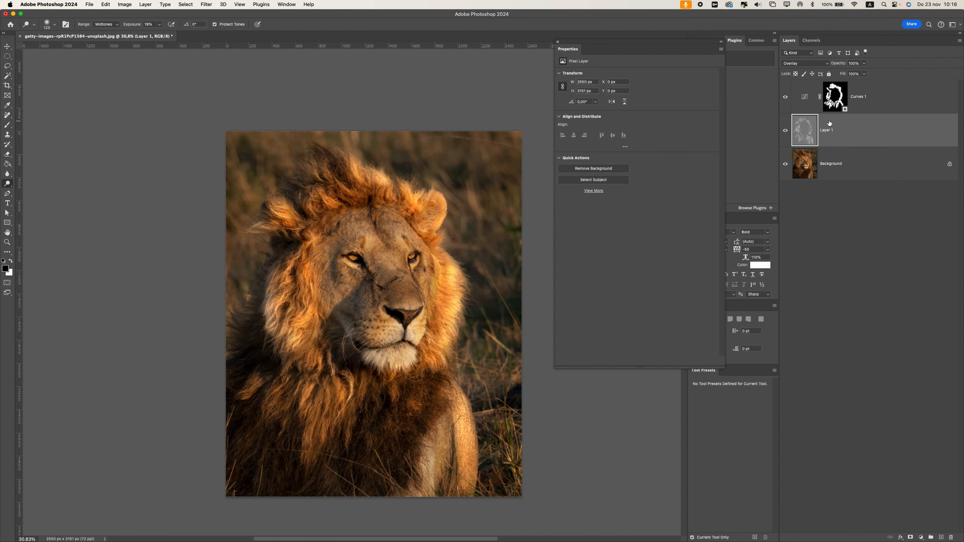
{"action": "left_click", "coordinate": [785, 130]}
{"action": "left_click", "coordinate": [785, 130]}
Step: Lower the Curves 1 adjustment layer's opacity to 92%
{"action": "left_click", "coordinate": [865, 64]}
{"action": "mouse_move", "coordinate": [846, 76]}
{"action": "left_mouse_down"}
{"action": "mouse_move", "coordinate": [859, 76]}
{"action": "mouse_move", "coordinate": [833, 74]}
{"action": "mouse_move", "coordinate": [864, 74]}
{"action": "left_mouse_up"}
{"action": "left_click", "coordinate": [875, 97]}
{"action": "left_click", "coordinate": [864, 65]}
{"action": "scroll", "coordinate": [331, 304], "scroll_direction": "down", "scroll_amount": 3}
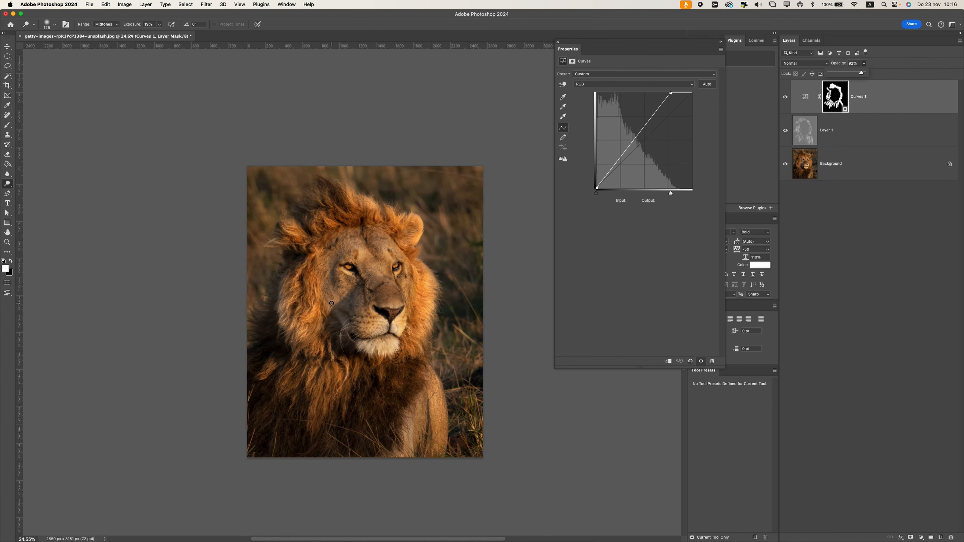
{"action": "scroll", "coordinate": [331, 303], "scroll_direction": "up", "scroll_amount": 4}
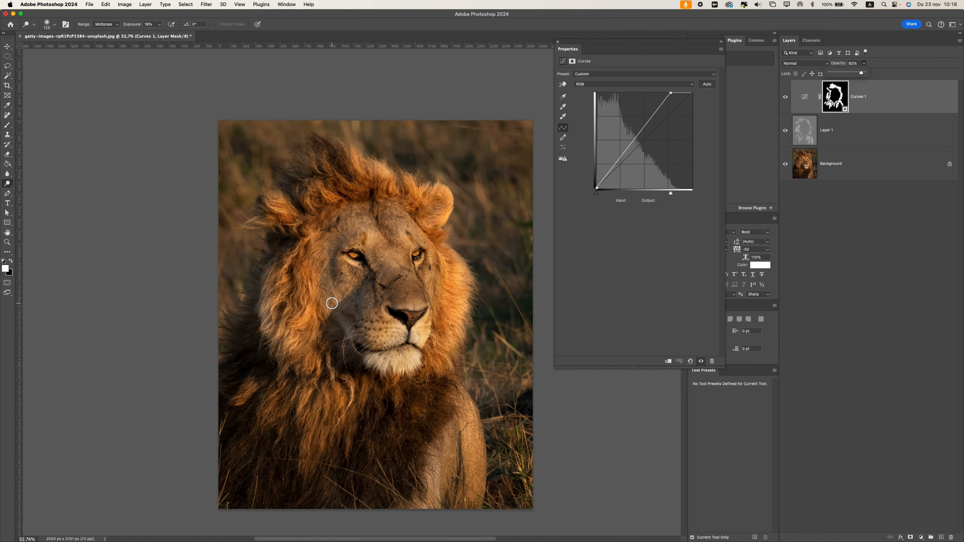
Step: Add a new layer above Curves 1, fill it with 50% gray and set its blend mode to Overlay
{"action": "left_click", "coordinate": [940, 537]}
{"action": "left_click", "coordinate": [102, 6]}
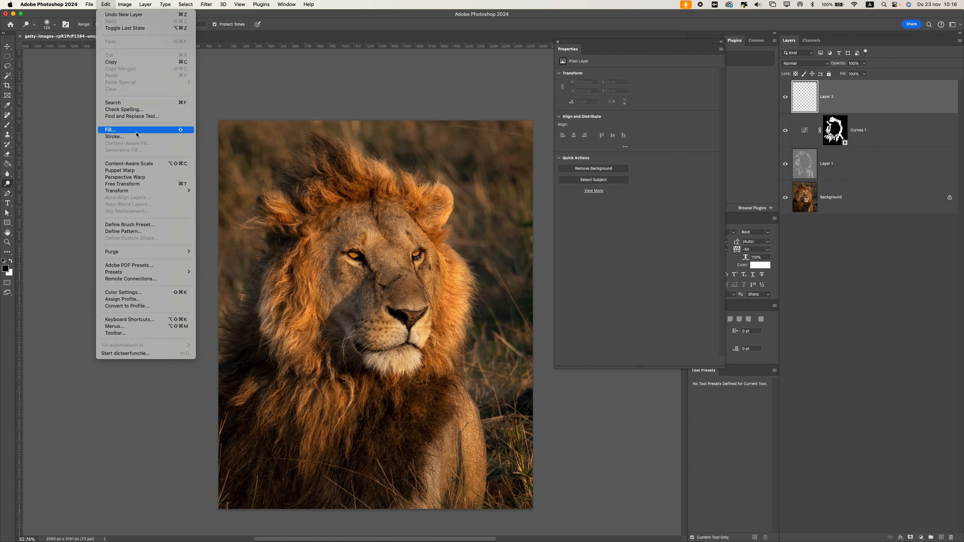
{"action": "left_click", "coordinate": [111, 130]}
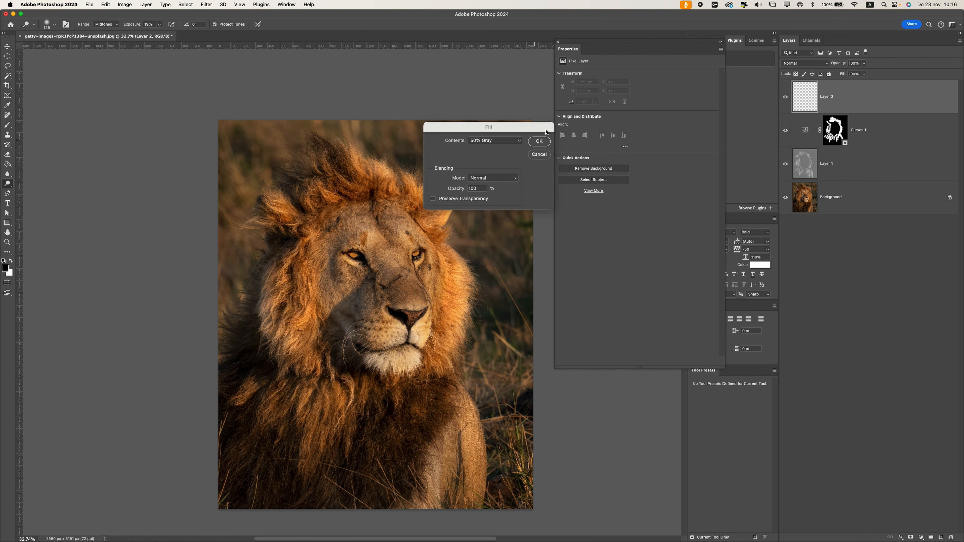
{"action": "left_click", "coordinate": [538, 141]}
{"action": "left_click", "coordinate": [805, 63]}
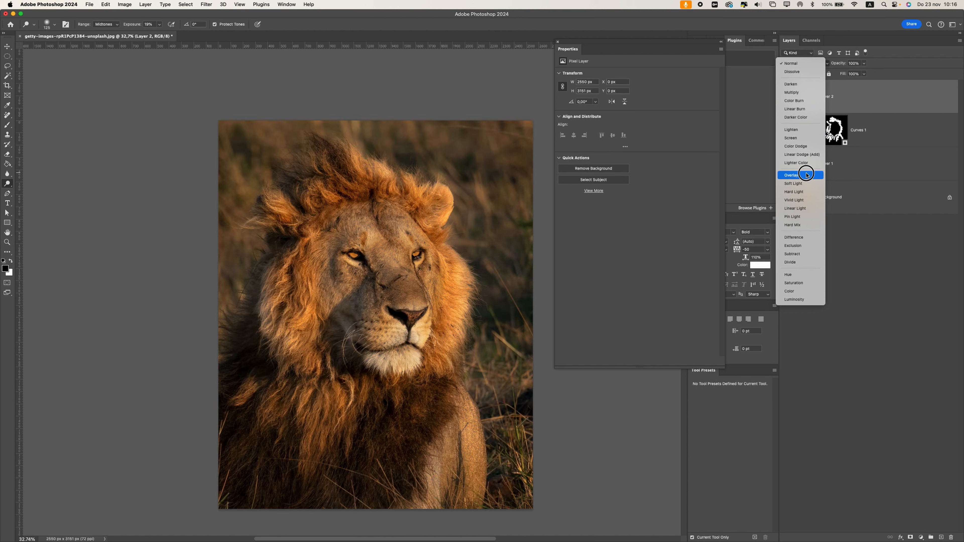
{"action": "left_click", "coordinate": [801, 175]}
Step: Burn the background around the lion on Layer 2 with the range set to Highlights, exposure 37% and an enlarged 700 px brush
{"action": "left_click", "coordinate": [10, 186]}
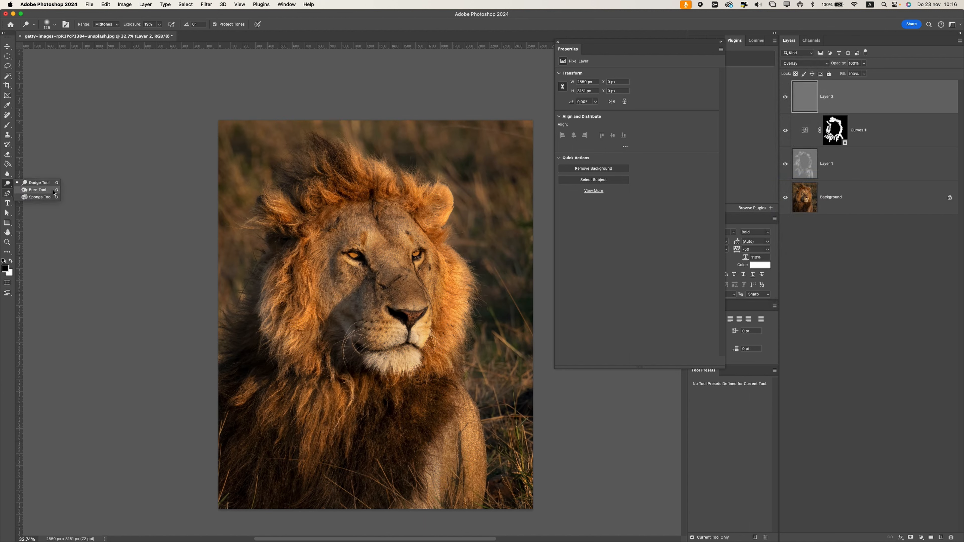
{"action": "left_click", "coordinate": [37, 190]}
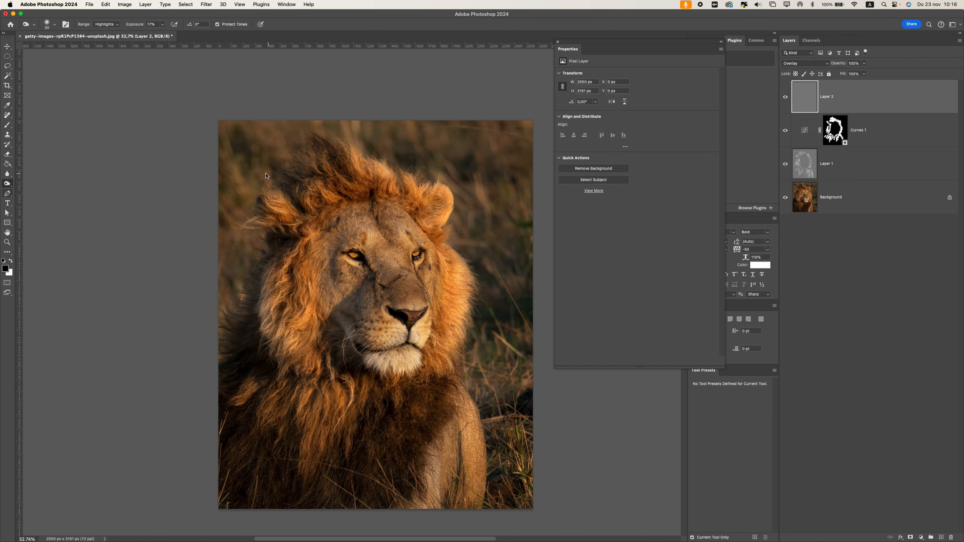
{"action": "left_click", "coordinate": [110, 24]}
{"action": "left_click", "coordinate": [104, 35]}
{"action": "left_click", "coordinate": [101, 27]}
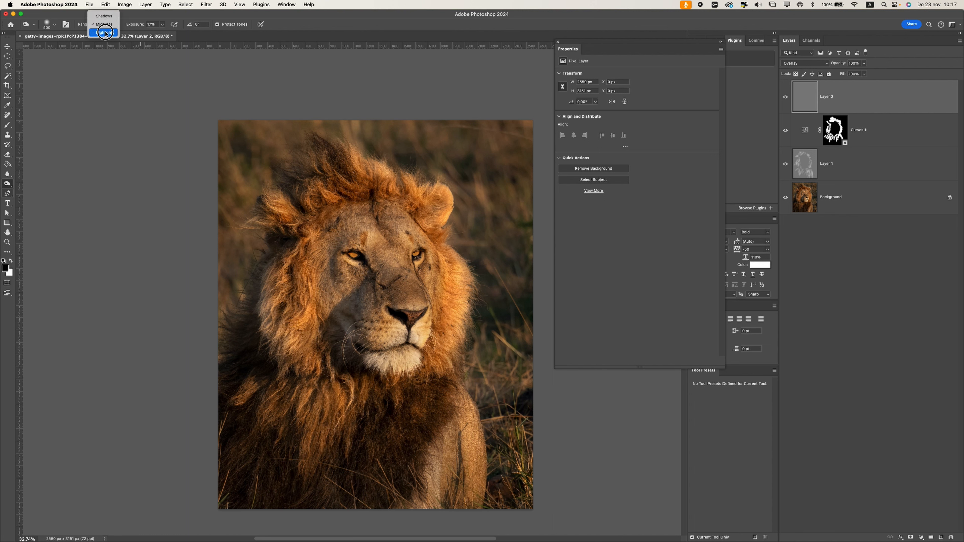
{"action": "left_click", "coordinate": [106, 32]}
{"action": "left_click", "coordinate": [162, 25]}
{"action": "left_click_drag", "start_coordinate": [162, 34], "coordinate": [169, 34]}
{"action": "key", "text": "bracketright"}
{"action": "key", "text": "bracketright"}
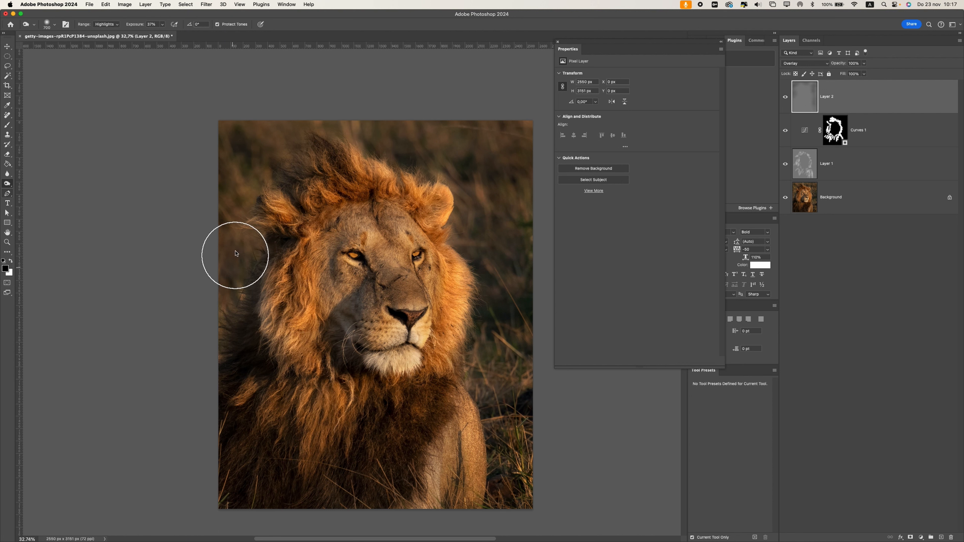
Step: Burn the photo's outer areas on Layer 2 with the range set to Midtones, exposure 17% and a 1000 px brush
{"action": "left_click", "coordinate": [114, 24]}
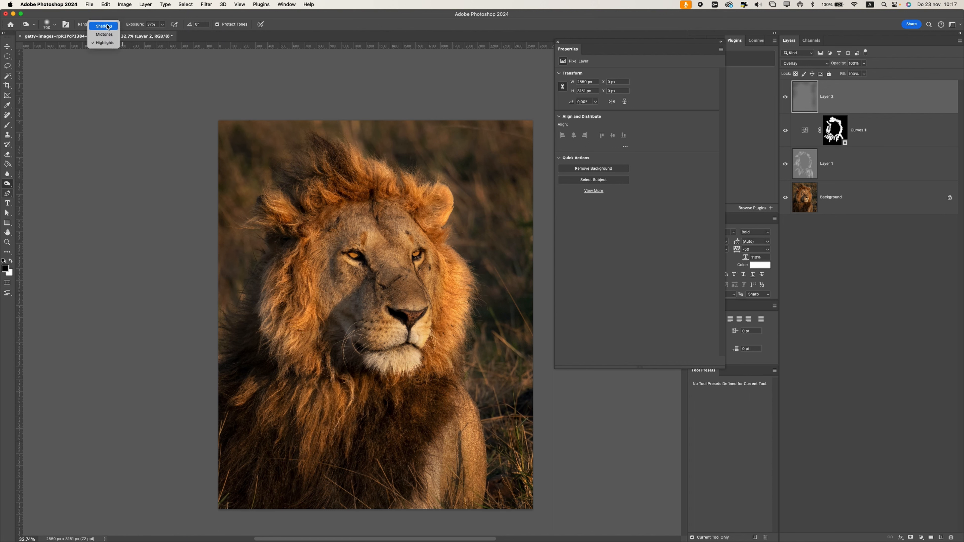
{"action": "left_click", "coordinate": [109, 35]}
{"action": "left_click", "coordinate": [162, 23]}
{"action": "left_click_drag", "start_coordinate": [163, 34], "coordinate": [155, 35]}
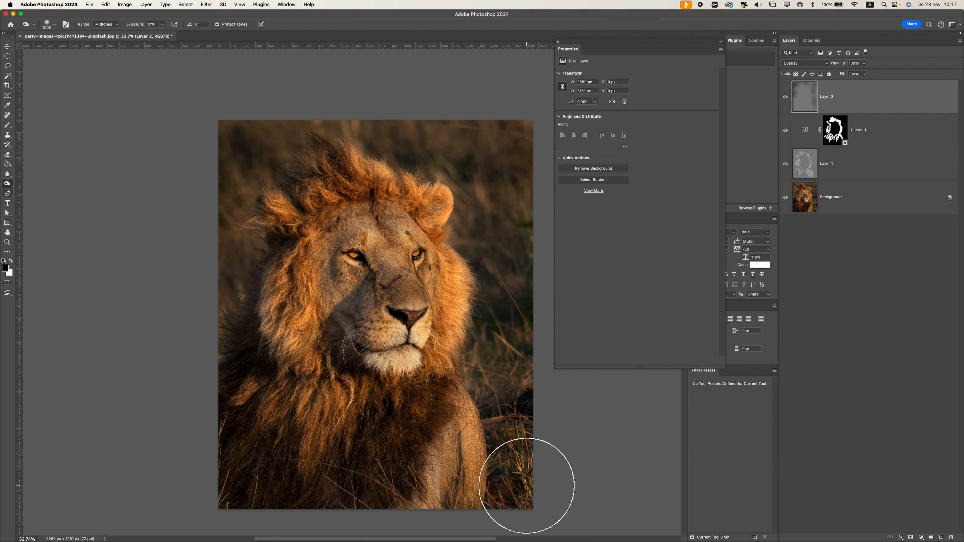
Step: Burn the photo's outer areas on Layer 2 with the range set to Shadows, exposure 8% and a 1200 px brush
{"action": "left_click", "coordinate": [107, 24]}
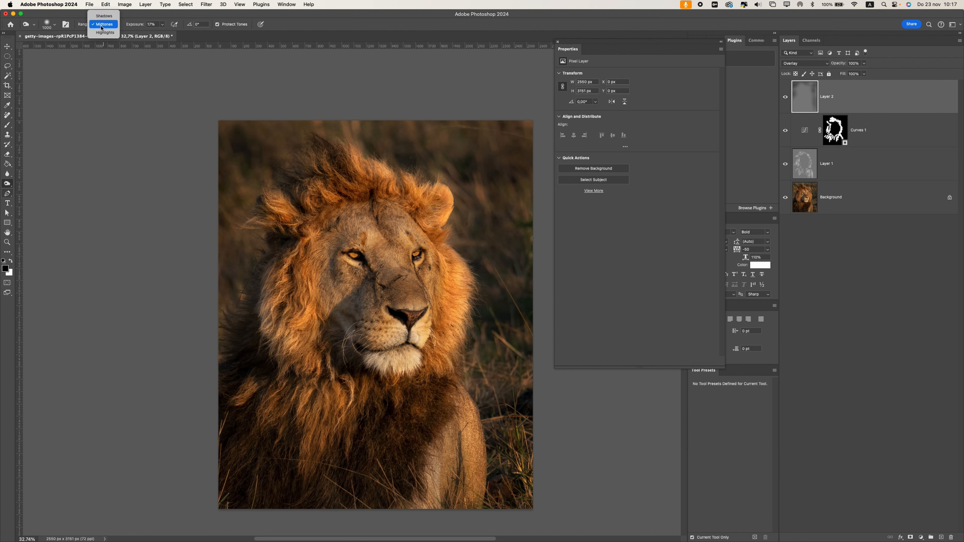
{"action": "left_click", "coordinate": [105, 16]}
{"action": "left_click", "coordinate": [162, 24]}
{"action": "left_click_drag", "start_coordinate": [163, 35], "coordinate": [159, 35]}
{"action": "key", "text": "bracketright"}
{"action": "key", "text": "bracketright"}
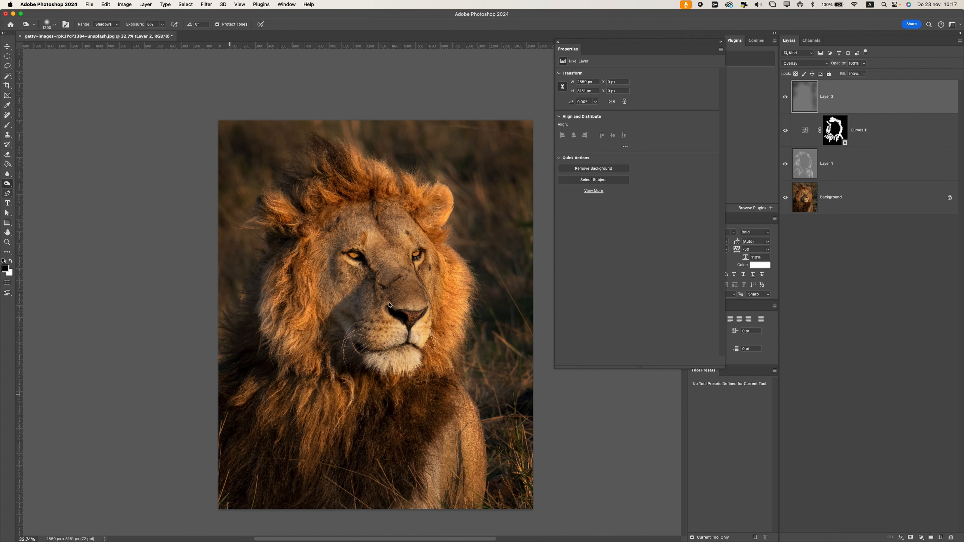
Step: Group Layer 2, Curves 1 and Layer 1, and compare the photo with the group hidden and shown
{"action": "left_click", "coordinate": [849, 160], "text": "shift"}
{"action": "key", "text": "super+g"}
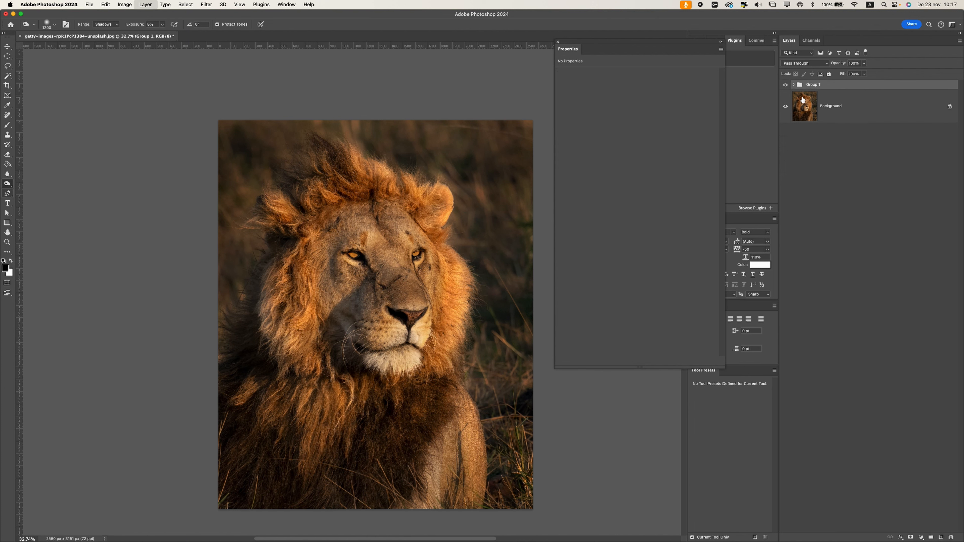
{"action": "left_click", "coordinate": [785, 85]}
{"action": "left_click", "coordinate": [784, 86]}
{"action": "scroll", "coordinate": [391, 286], "scroll_direction": "down", "scroll_amount": 5}
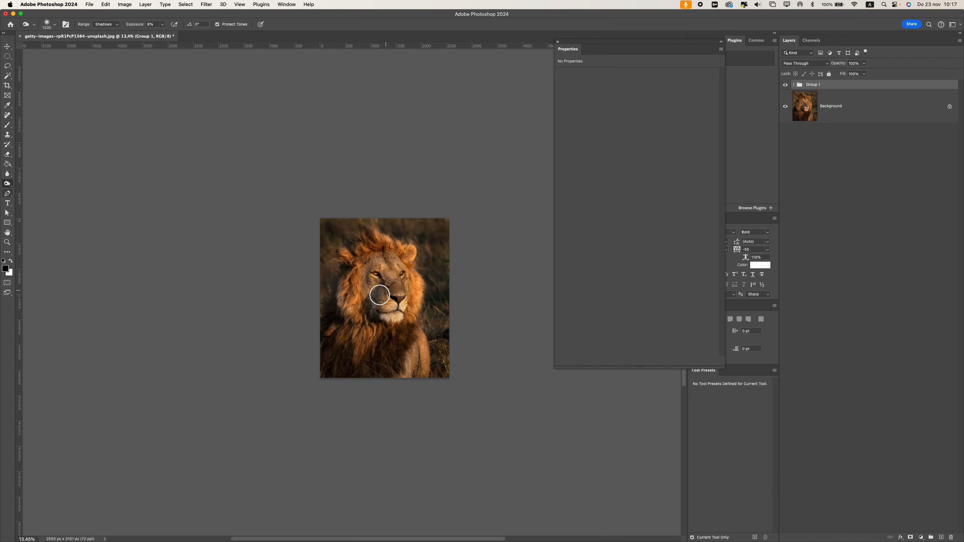
{"action": "scroll", "coordinate": [374, 297], "scroll_direction": "up", "scroll_amount": 5}
{"action": "scroll", "coordinate": [304, 205], "scroll_direction": "down", "scroll_amount": 5}
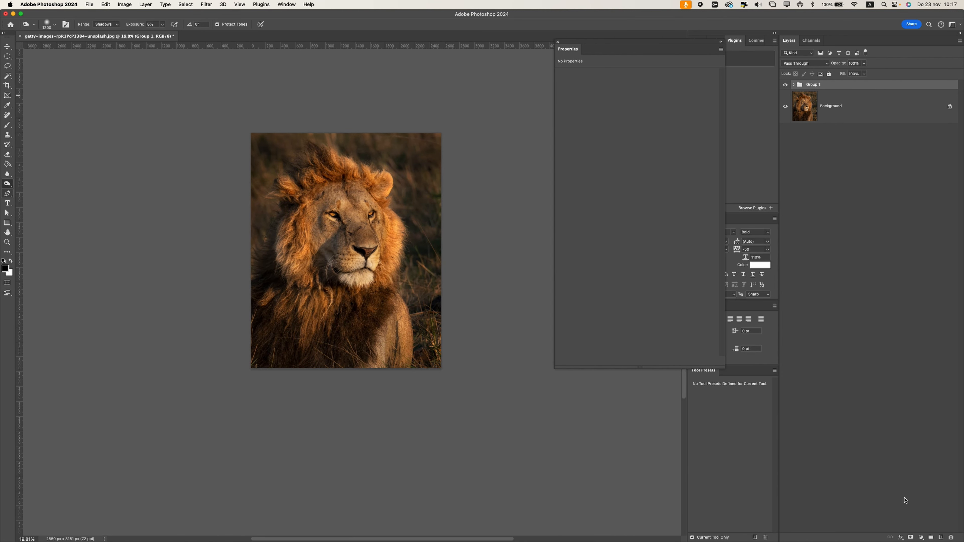
Step: Add a new layer above Group 1 and set the foreground color to a pale orange
{"action": "left_click", "coordinate": [941, 537]}
{"action": "left_click", "coordinate": [10, 261]}
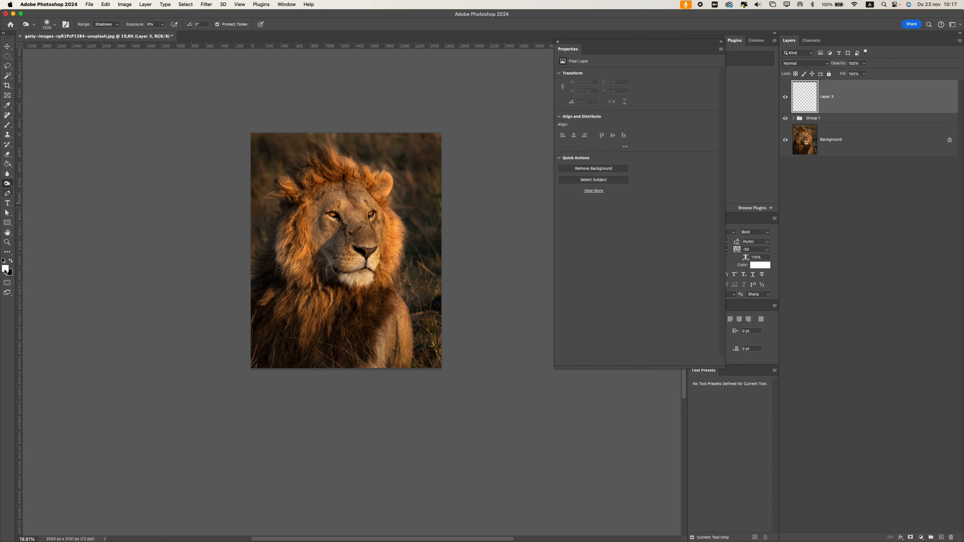
{"action": "left_click", "coordinate": [5, 268]}
{"action": "left_click_drag", "start_coordinate": [678, 242], "coordinate": [676, 234]}
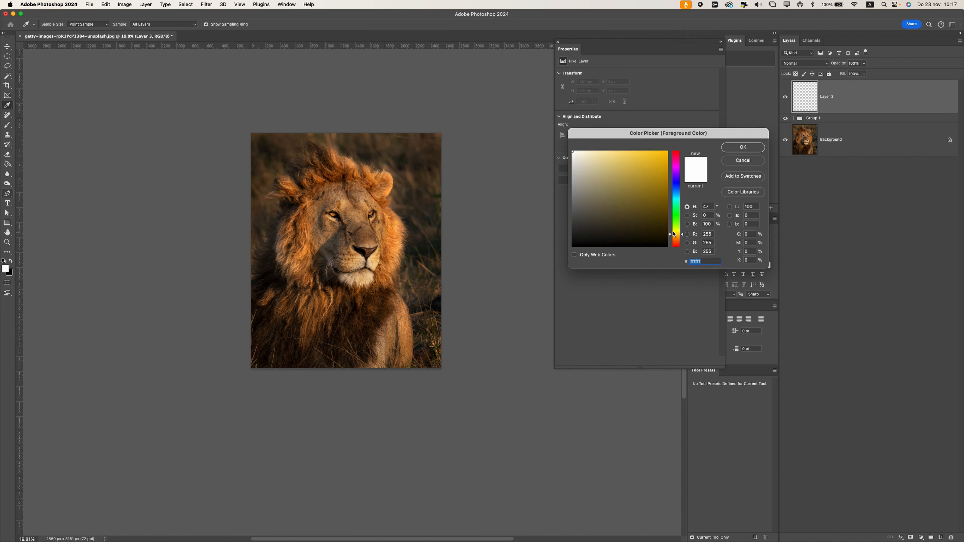
{"action": "left_click_drag", "start_coordinate": [639, 153], "coordinate": [601, 128]}
{"action": "left_click_drag", "start_coordinate": [678, 241], "coordinate": [677, 237]}
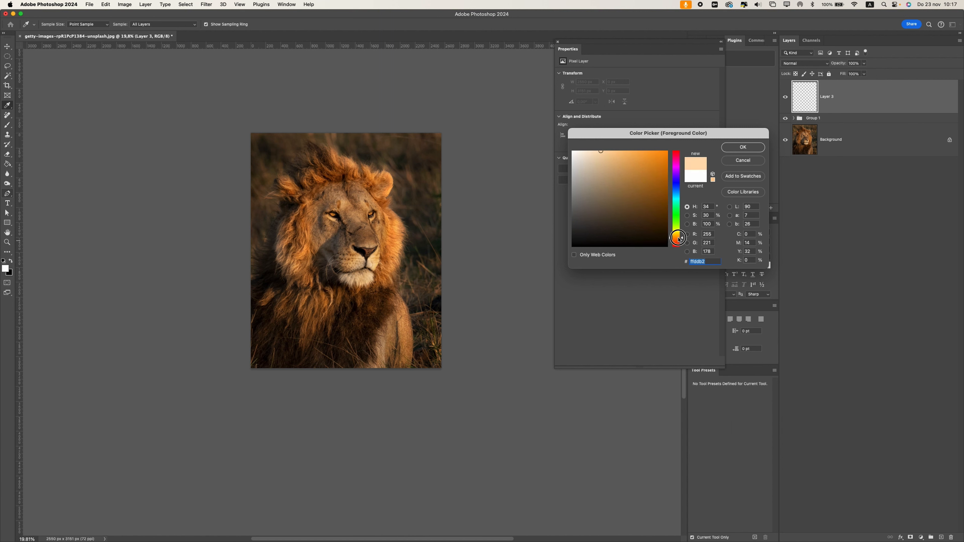
{"action": "key", "text": "Return"}
Step: Paint a single soft brush dab about 241 px wide between the lion's eyes on Layer 3
{"action": "left_click", "coordinate": [162, 25]}
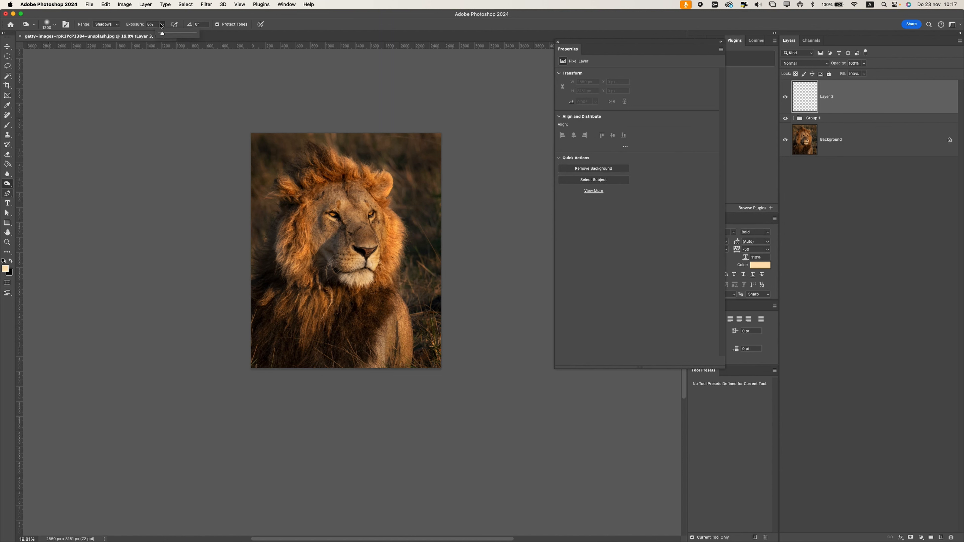
{"action": "left_click", "coordinate": [7, 125]}
{"action": "left_click", "coordinate": [347, 213]}
{"action": "left_click", "coordinate": [8, 55]}
Step: Scale the light dab on Layer 3 to about 4384 × 3811 px and place its glow over the photo's upper-right corner
{"action": "key", "text": "super+t"}
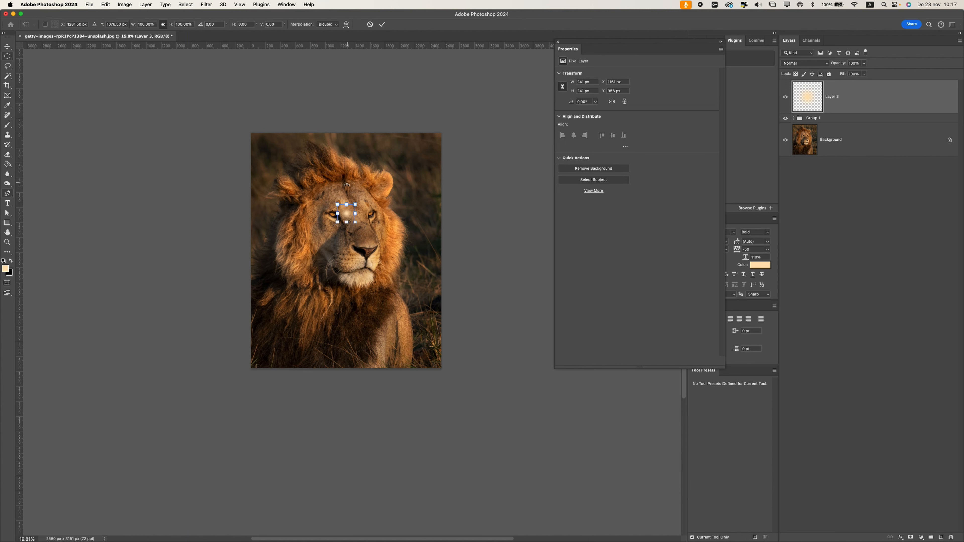
{"action": "left_click_drag", "start_coordinate": [357, 204], "coordinate": [470, 109]}
{"action": "left_click_drag", "start_coordinate": [336, 218], "coordinate": [456, 155]}
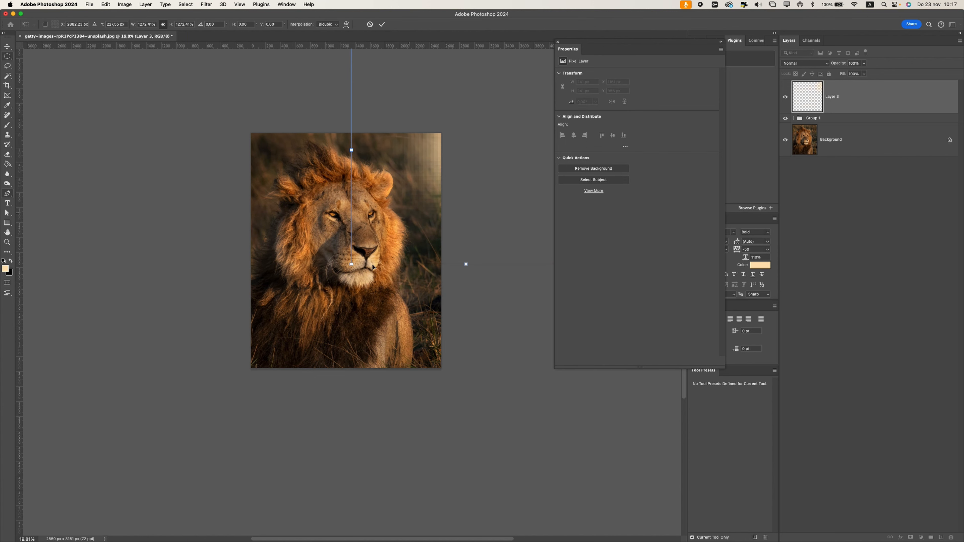
{"action": "left_click_drag", "start_coordinate": [353, 266], "coordinate": [141, 381]}
{"action": "left_click_drag", "start_coordinate": [363, 192], "coordinate": [437, 185]}
{"action": "key", "text": "Return"}
{"action": "key", "text": "v"}
Step: Lower the opacity of the glow on Layer 3 to about 72%
{"action": "scroll", "coordinate": [429, 202], "scroll_direction": "up", "scroll_amount": 2}
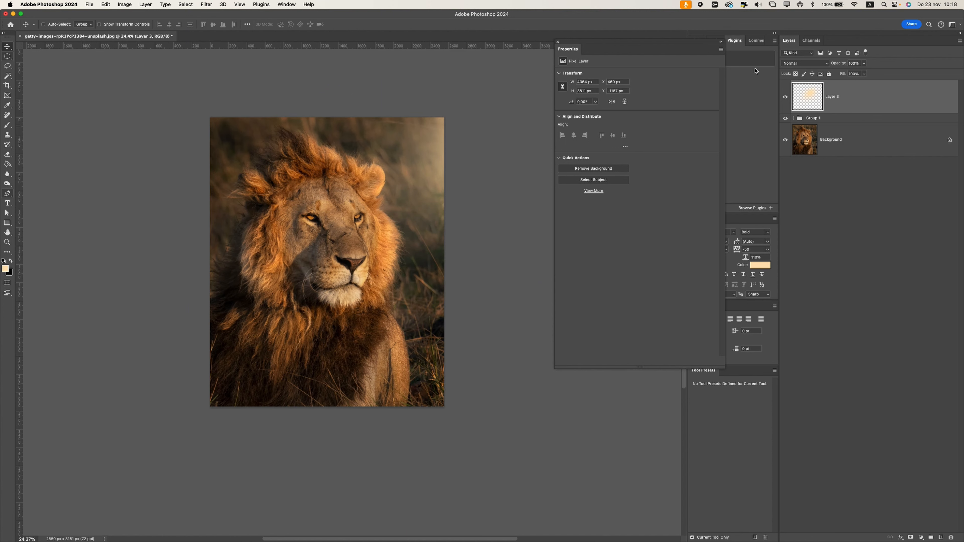
{"action": "left_click", "coordinate": [865, 64]}
{"action": "left_click_drag", "start_coordinate": [866, 73], "coordinate": [856, 75]}
{"action": "scroll", "coordinate": [427, 195], "scroll_direction": "down", "scroll_amount": 8}
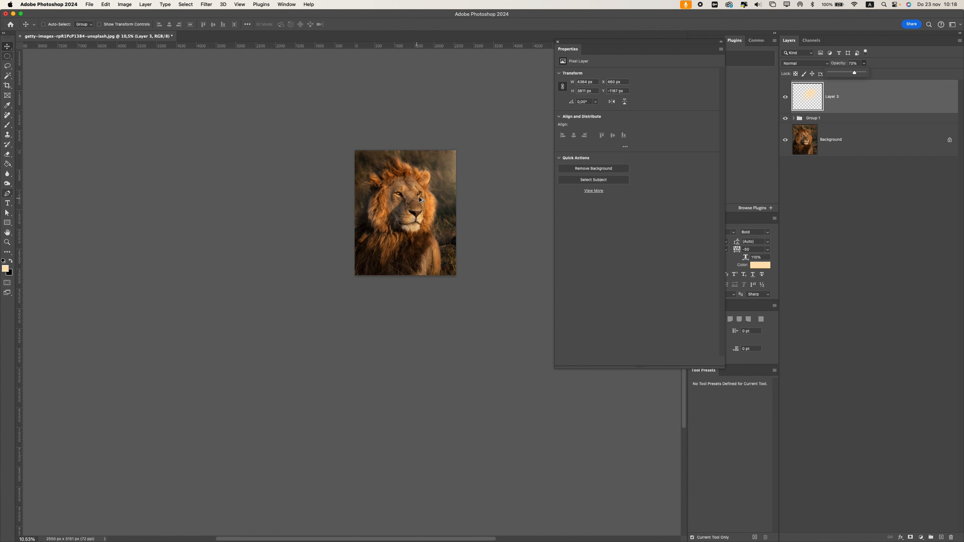
{"action": "scroll", "coordinate": [447, 186], "scroll_direction": "up", "scroll_amount": 9}
Step: Brighten the glow on Layer 3 with Hue/Saturation, setting the lightness to +45
{"action": "key", "text": "super+u"}
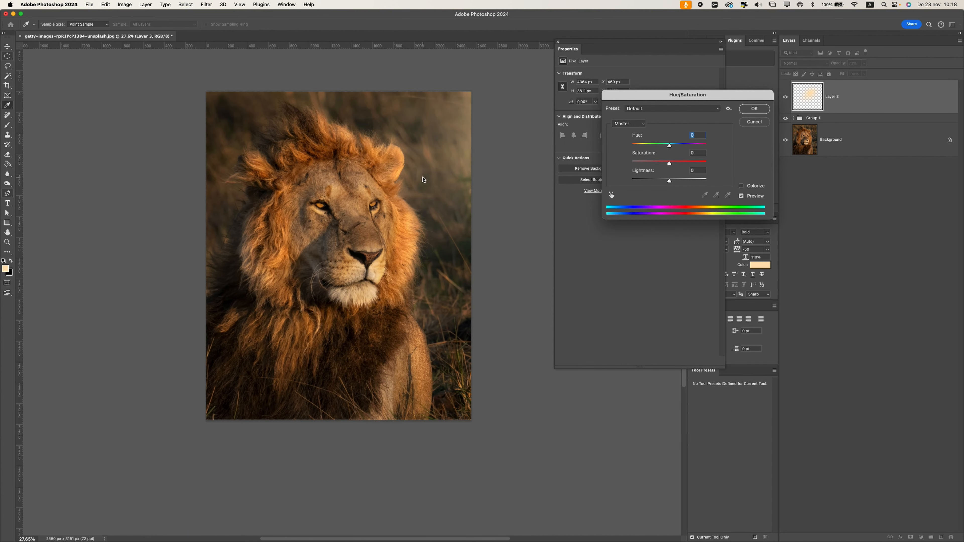
{"action": "left_click_drag", "start_coordinate": [676, 183], "coordinate": [687, 183]}
{"action": "key", "text": "super+z"}
{"action": "left_click", "coordinate": [693, 179]}
{"action": "left_click", "coordinate": [691, 179]}
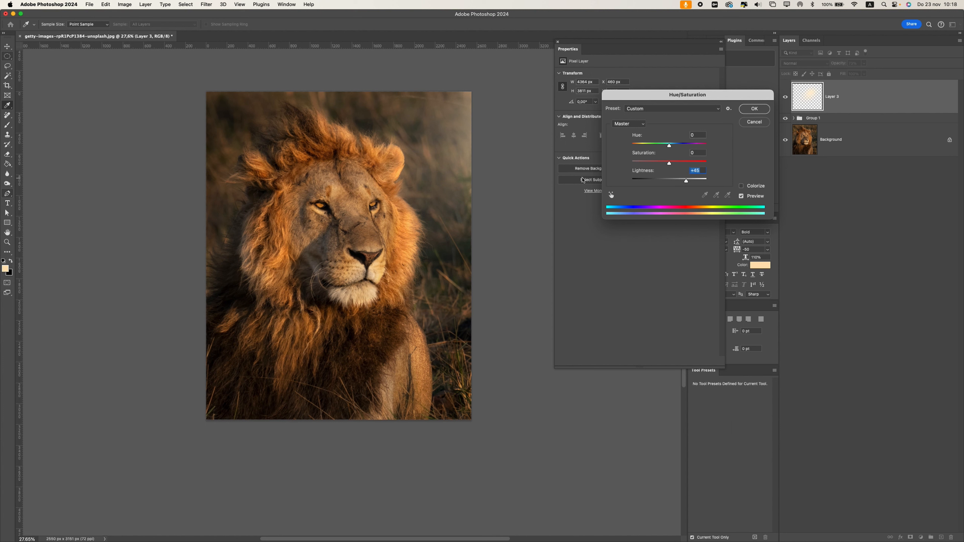
{"action": "key", "text": "Return"}
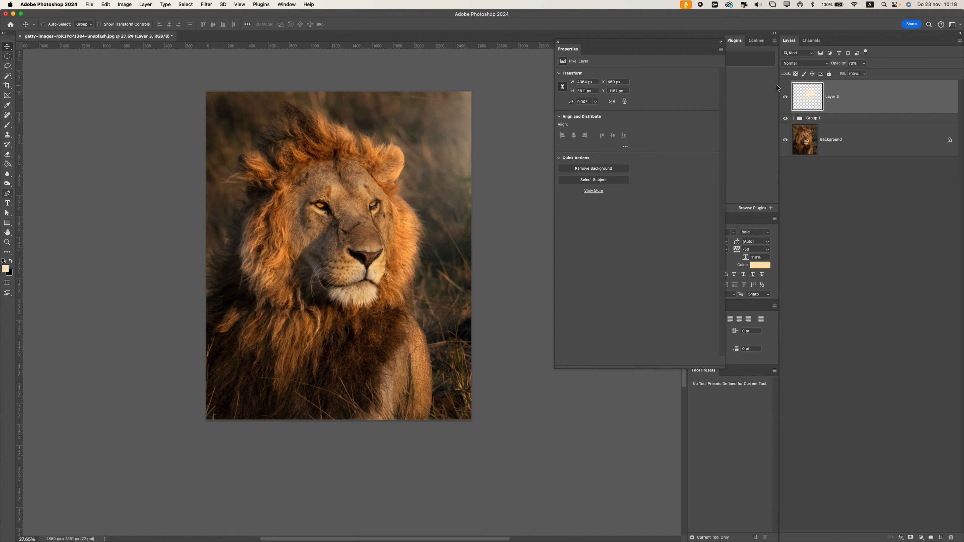
Step: Add a Hue/Saturation adjustment layer above Layer 3 and set its saturation to -24
{"action": "left_click", "coordinate": [919, 537]}
{"action": "left_click", "coordinate": [693, 205]}
{"action": "left_click_drag", "start_coordinate": [637, 116], "coordinate": [619, 115]}
{"action": "scroll", "coordinate": [323, 221], "scroll_direction": "down", "scroll_amount": 5}
{"action": "scroll", "coordinate": [324, 222], "scroll_direction": "up", "scroll_amount": 5}
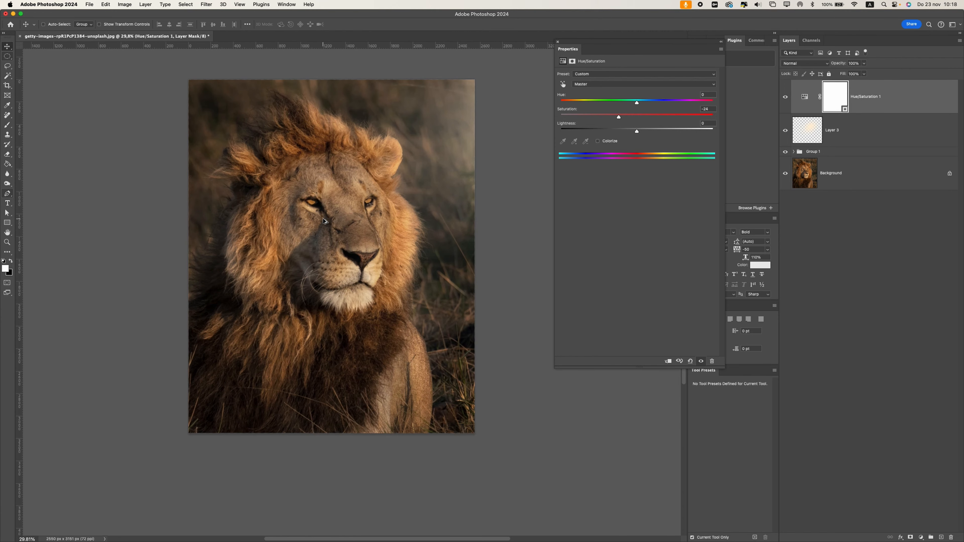
Step: Add a Curves adjustment layer above the Hue/Saturation layer, moving the white point to input about 239 and the black point to input 4
{"action": "left_click", "coordinate": [923, 537]}
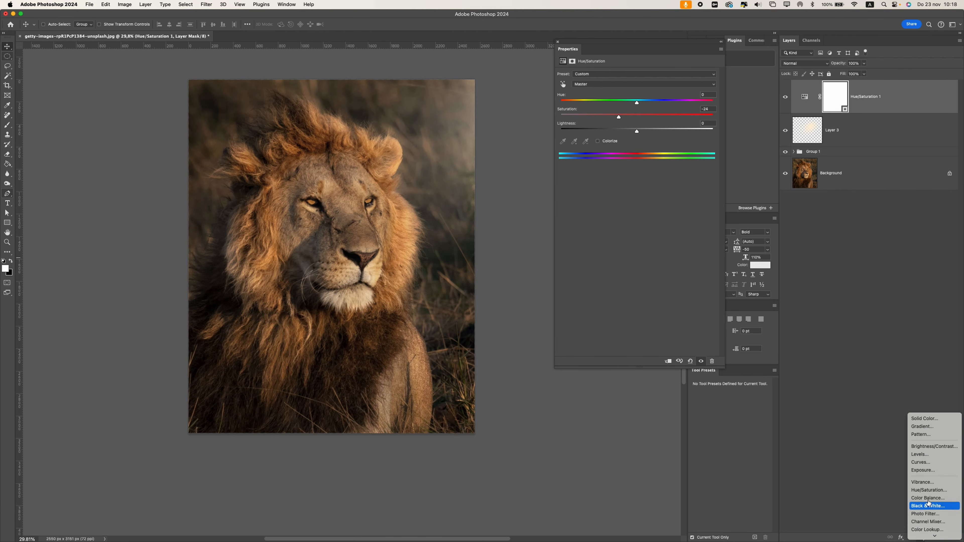
{"action": "left_click", "coordinate": [926, 459]}
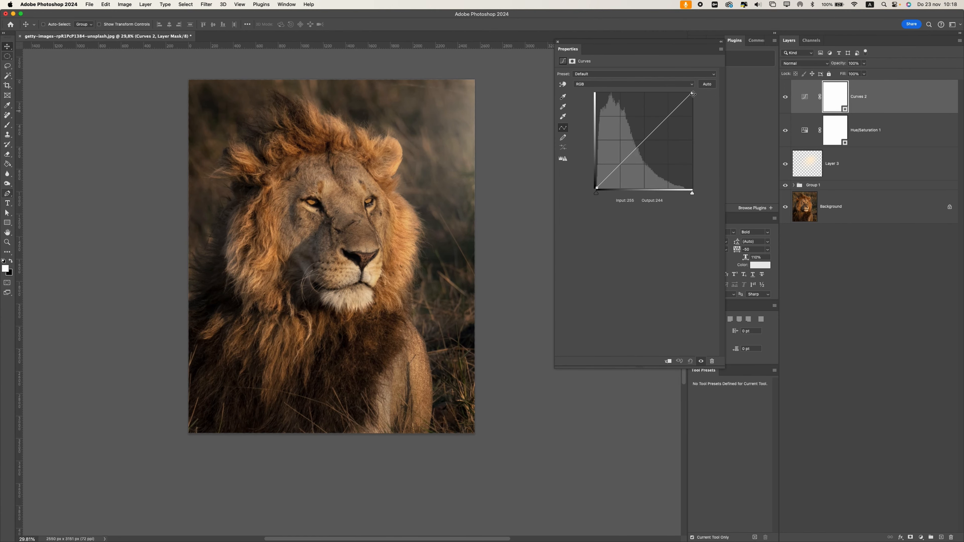
{"action": "mouse_move", "coordinate": [692, 92]}
{"action": "left_mouse_down"}
{"action": "mouse_move", "coordinate": [674, 91]}
{"action": "mouse_move", "coordinate": [685, 92]}
{"action": "left_mouse_up"}
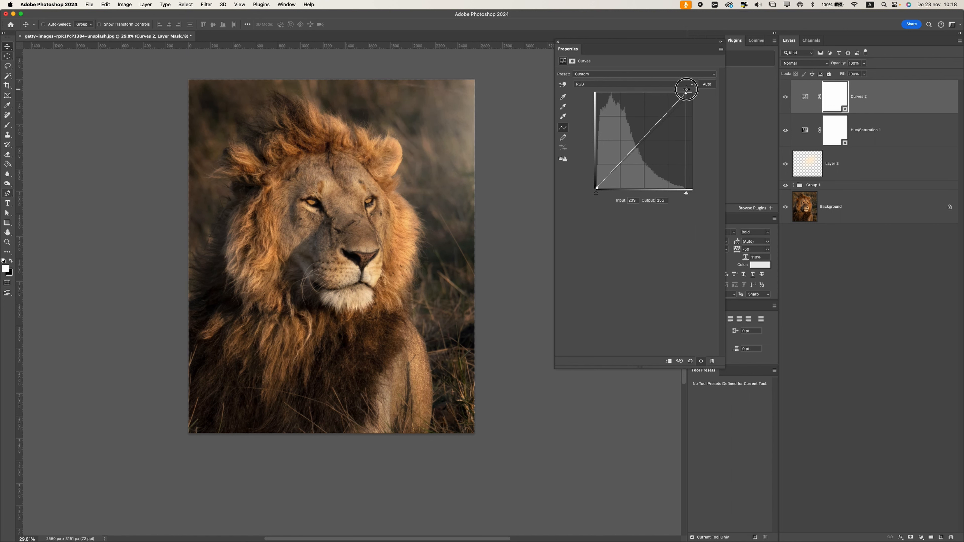
{"action": "left_click_drag", "start_coordinate": [597, 187], "coordinate": [598, 188]}
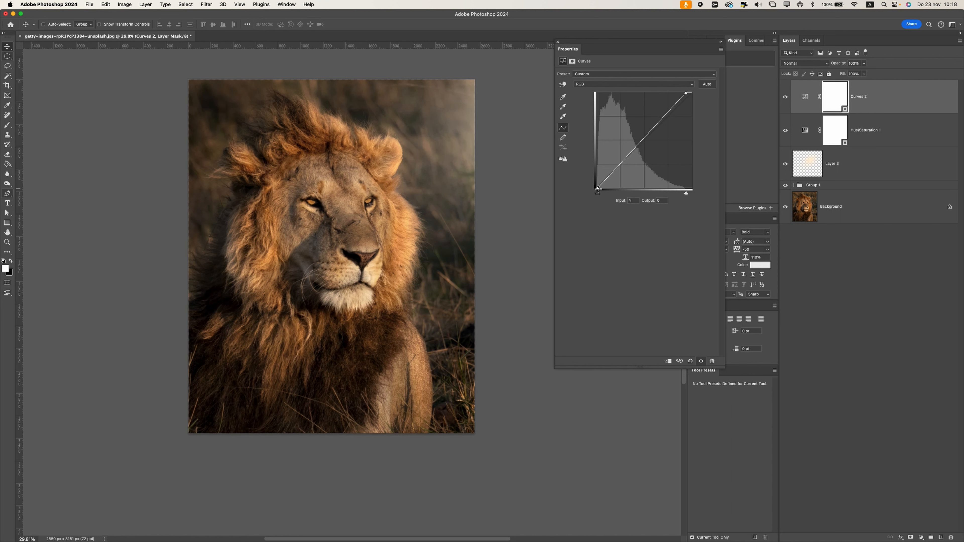
Step: Anchor the shadows on the new RGB curve with a point and raise the highlights slightly to output about 178
{"action": "left_click", "coordinate": [617, 168]}
{"action": "left_click_drag", "start_coordinate": [657, 125], "coordinate": [660, 121]}
{"action": "scroll", "coordinate": [344, 240], "scroll_direction": "down", "scroll_amount": 10}
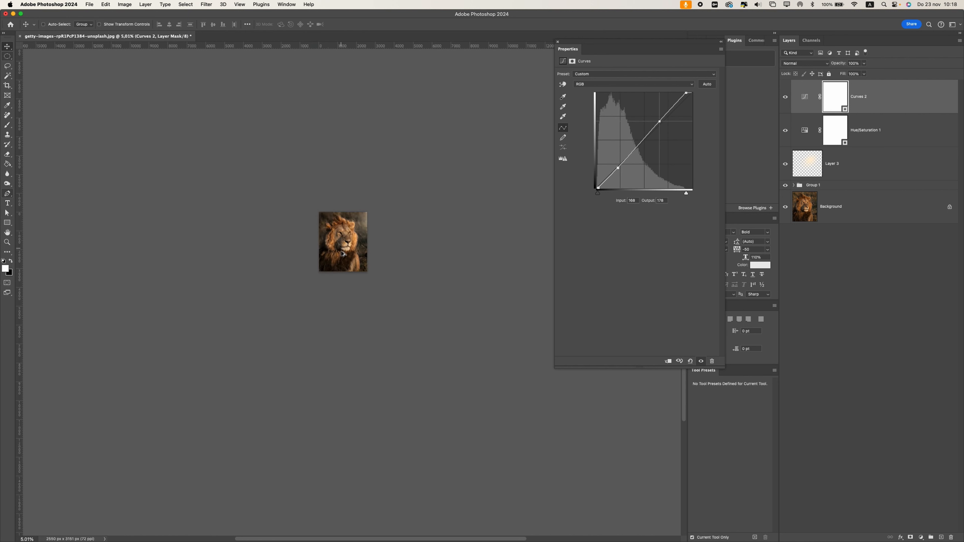
{"action": "scroll", "coordinate": [339, 253], "scroll_direction": "up", "scroll_amount": 10}
{"action": "scroll", "coordinate": [339, 252], "scroll_direction": "up", "scroll_amount": 5}
Step: Group all layers above the Background and toggle the group's visibility to compare the photo before and after
{"action": "left_click", "coordinate": [845, 184], "text": "shift"}
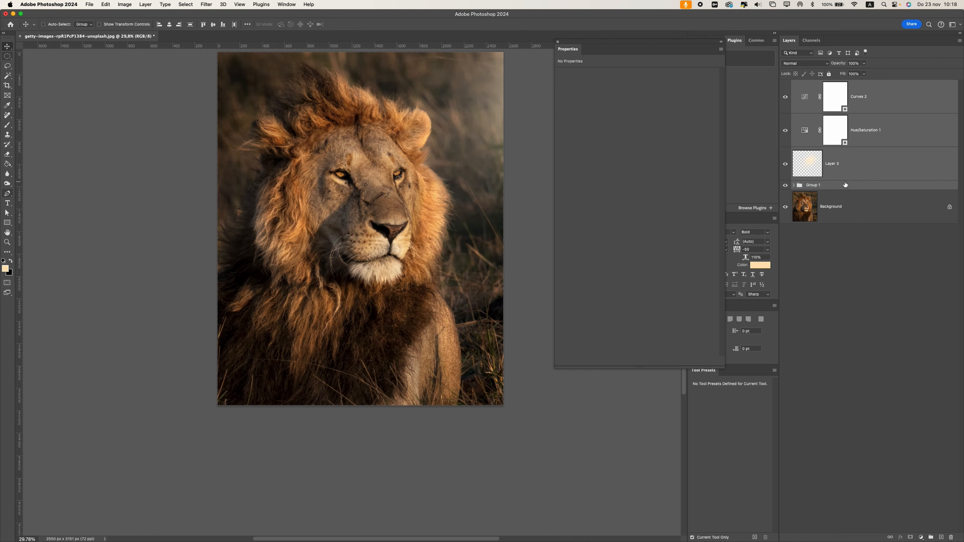
{"action": "key", "text": "super+g"}
{"action": "left_click", "coordinate": [786, 86]}
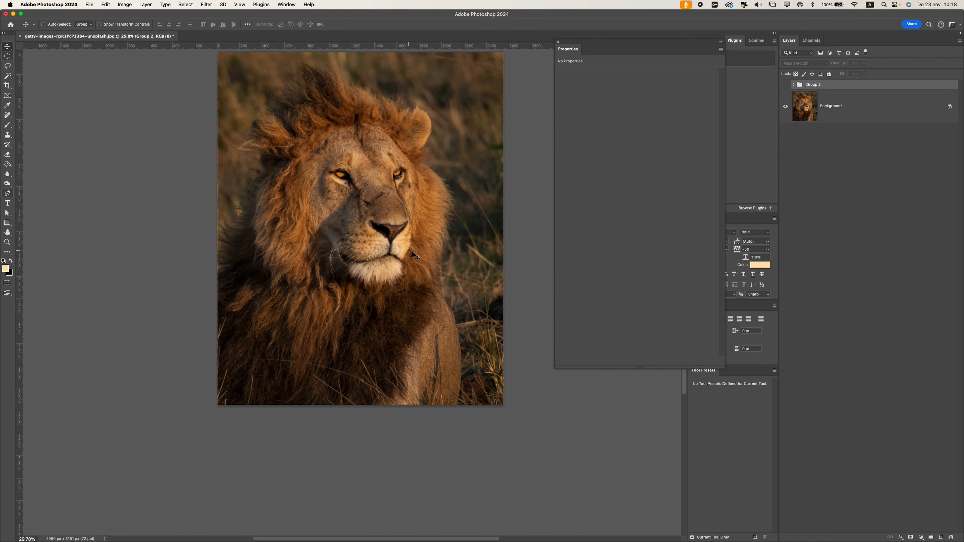
{"action": "left_click", "coordinate": [786, 86]}
{"action": "left_click_drag", "start_coordinate": [390, 261], "coordinate": [447, 239]}
{"action": "left_click_drag", "start_coordinate": [484, 198], "coordinate": [413, 215]}
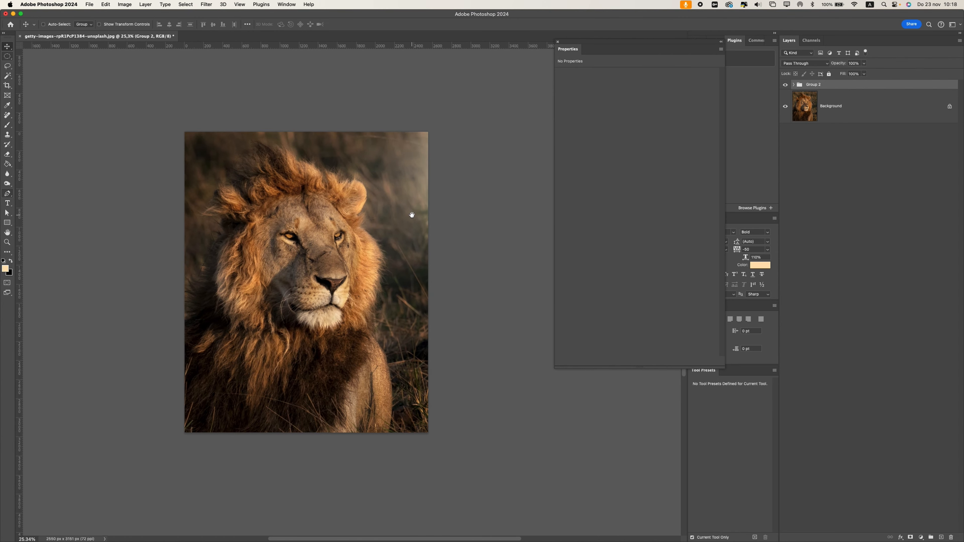